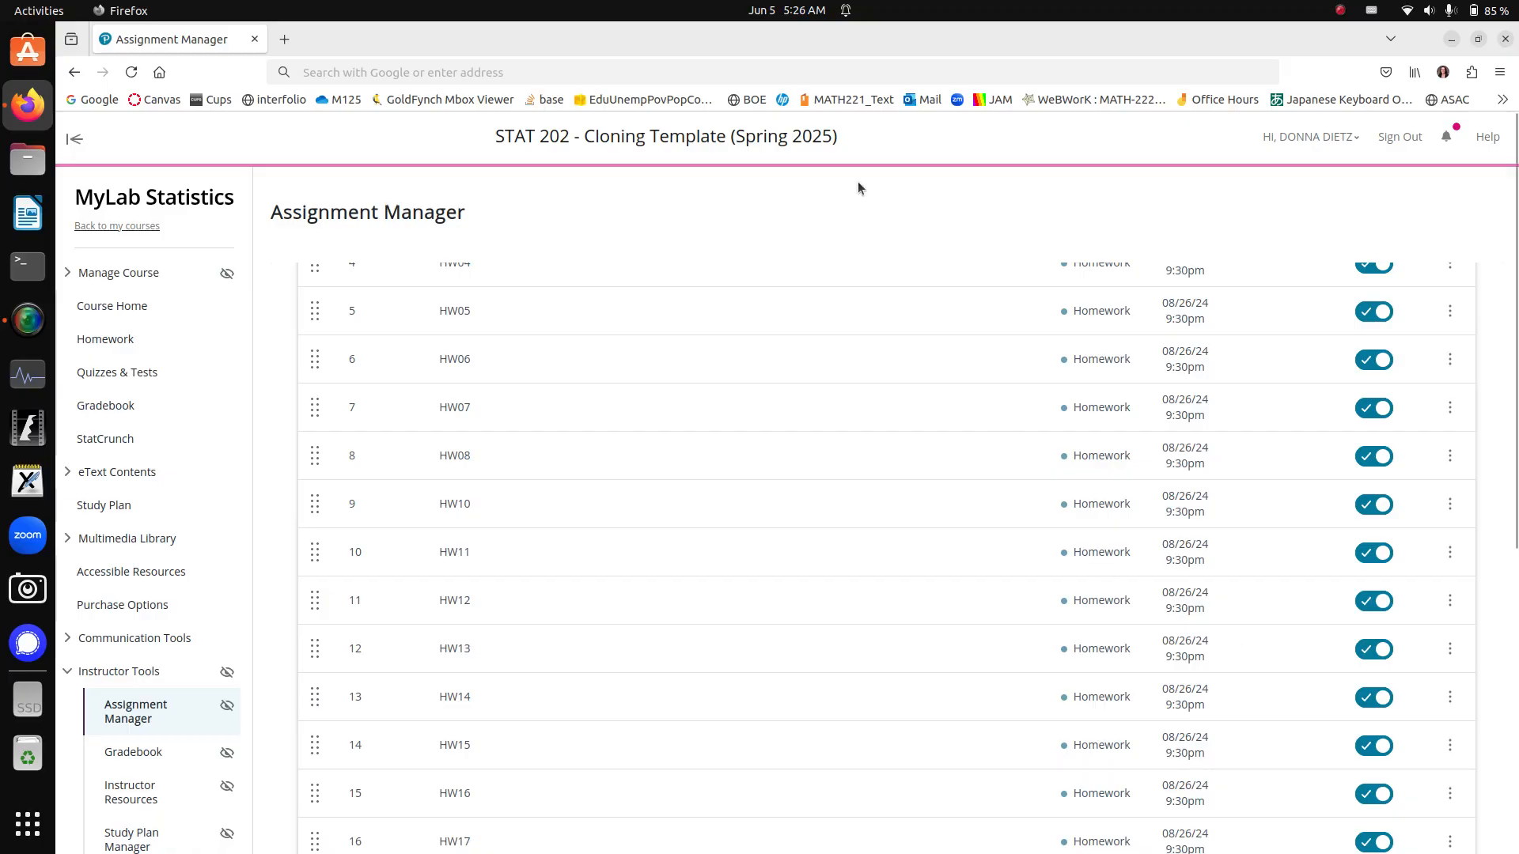
- Go to mlm.pearson.com and sign in to reach the list of courses
{"action": "left_click", "coordinate": [688, 72]}
{"action": "type", "text": "mlm.pearson.co"}
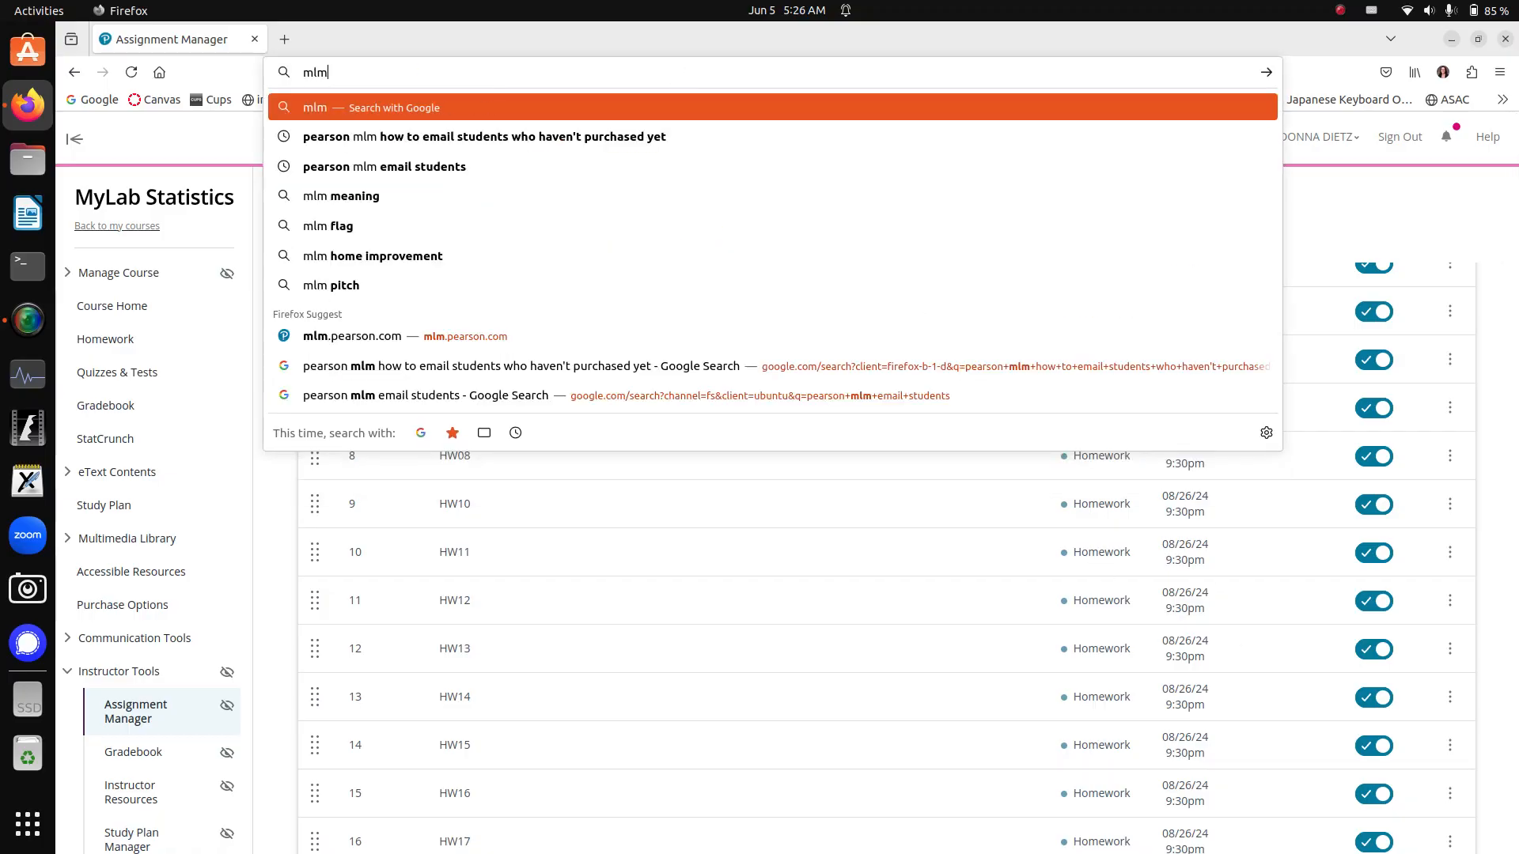
{"action": "type", "text": "m"}
{"action": "key", "text": "Return"}
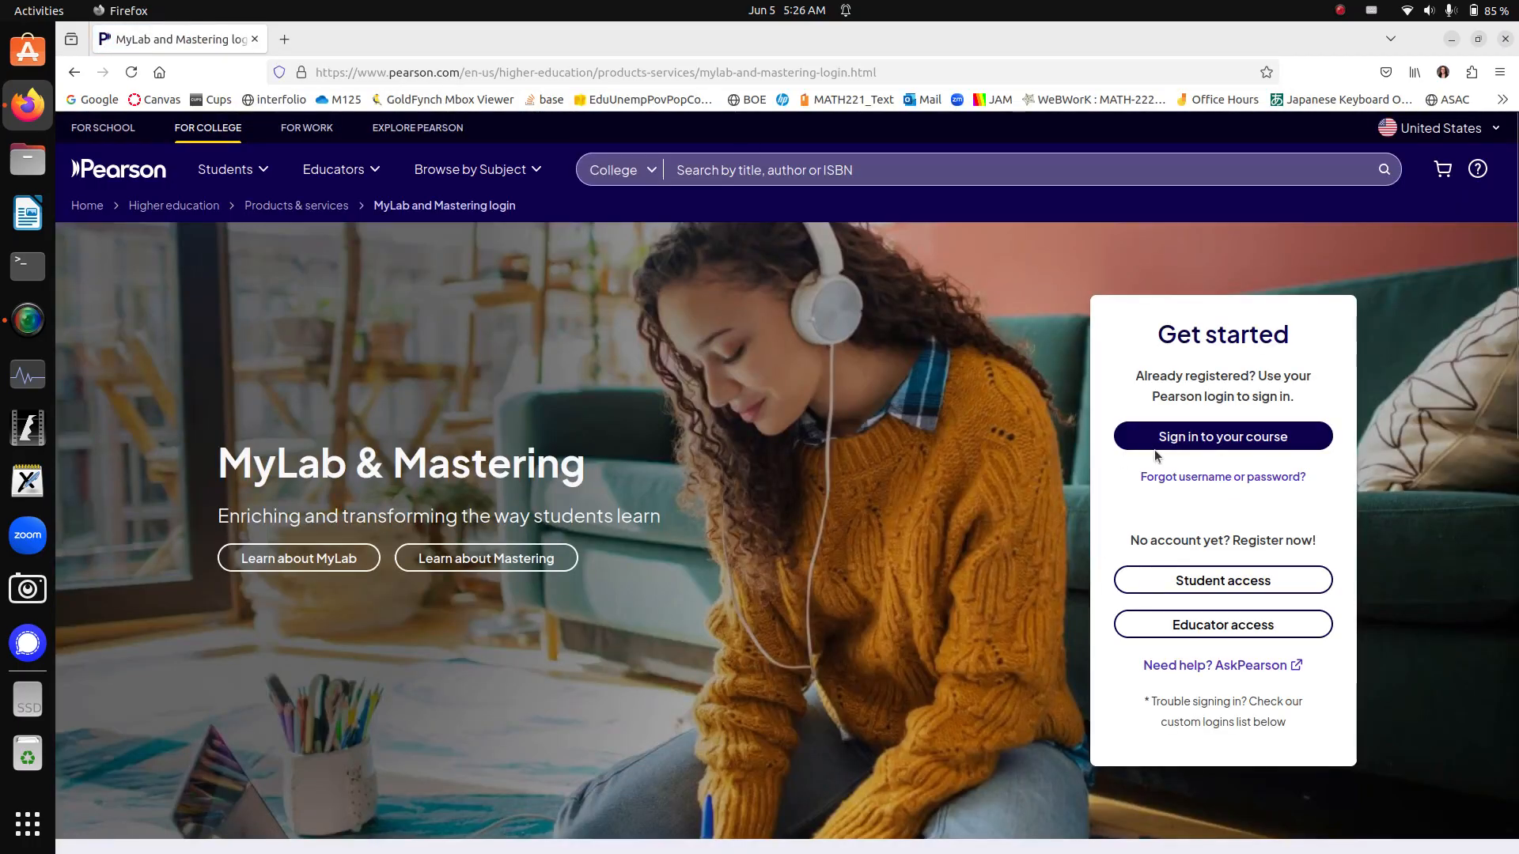
{"action": "left_click", "coordinate": [1169, 436]}
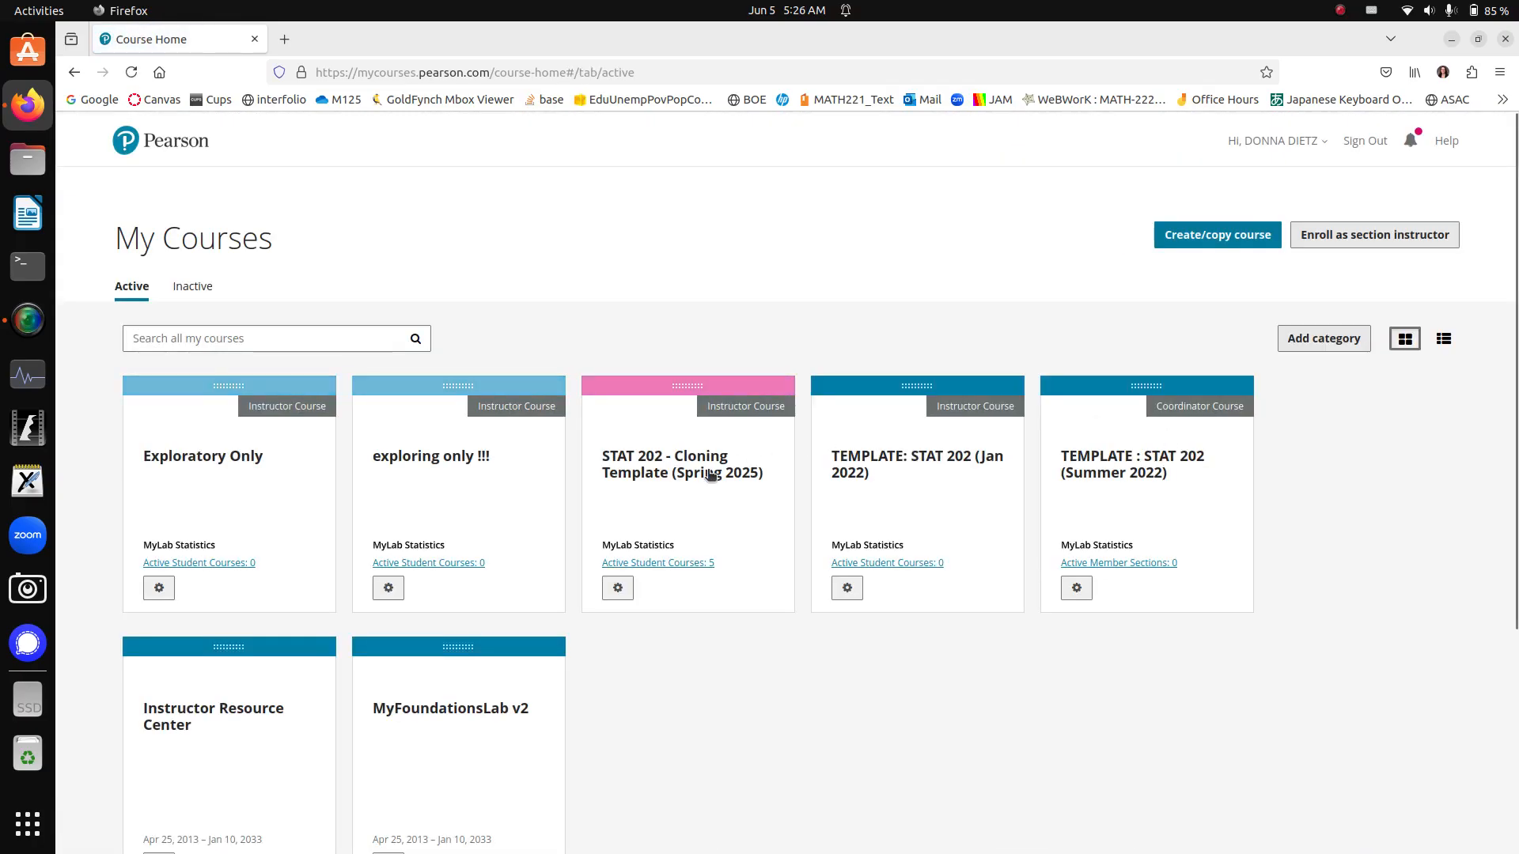
- Open the STAT 202 - Cloning Template (Spring 2025) course and go to its Assignment Manager
{"action": "left_click", "coordinate": [709, 473]}
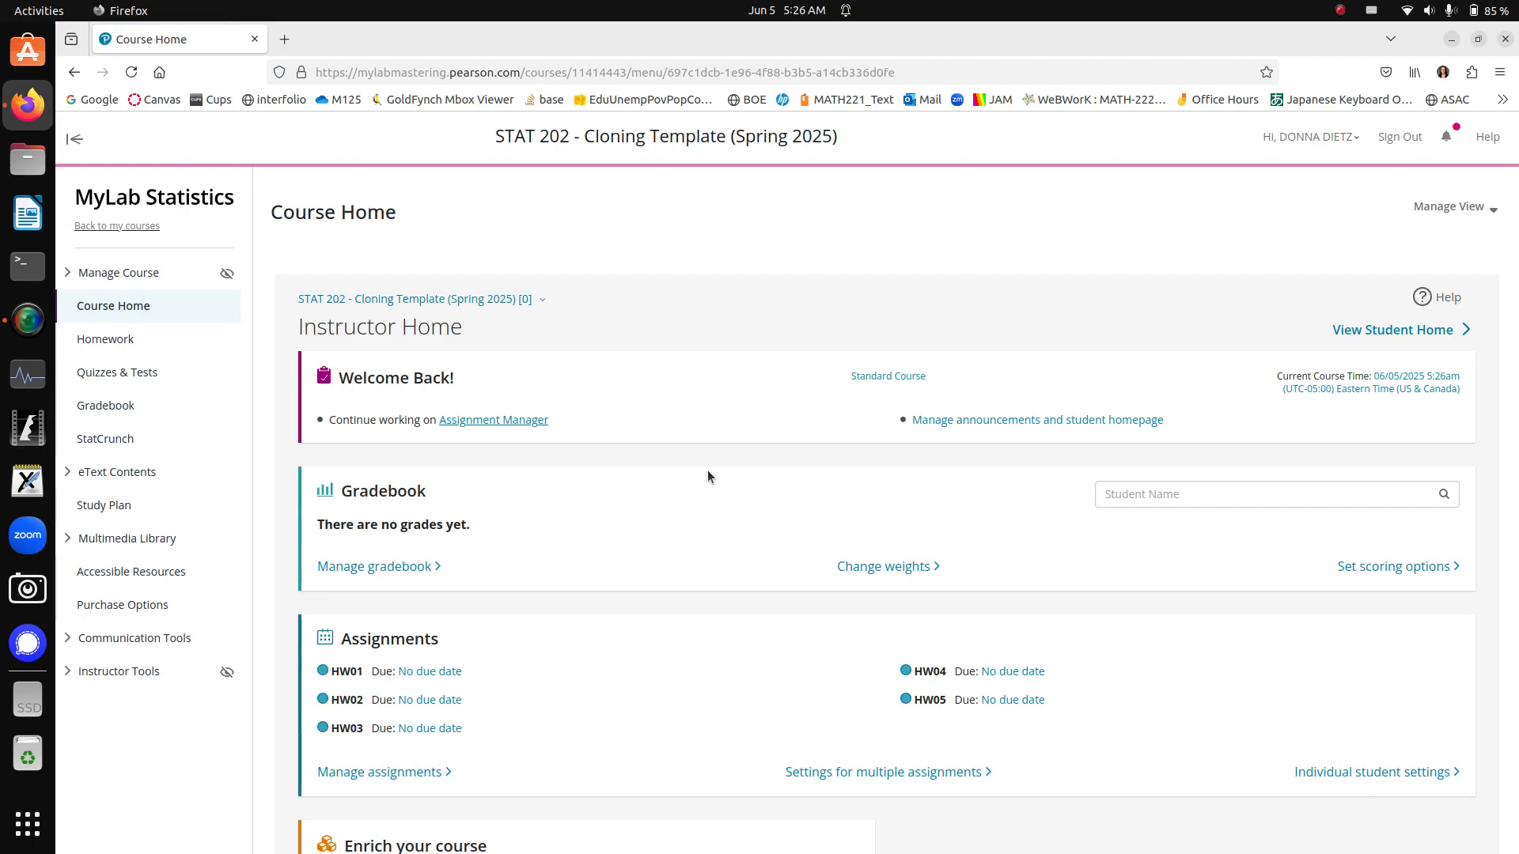
{"action": "left_click", "coordinate": [120, 671]}
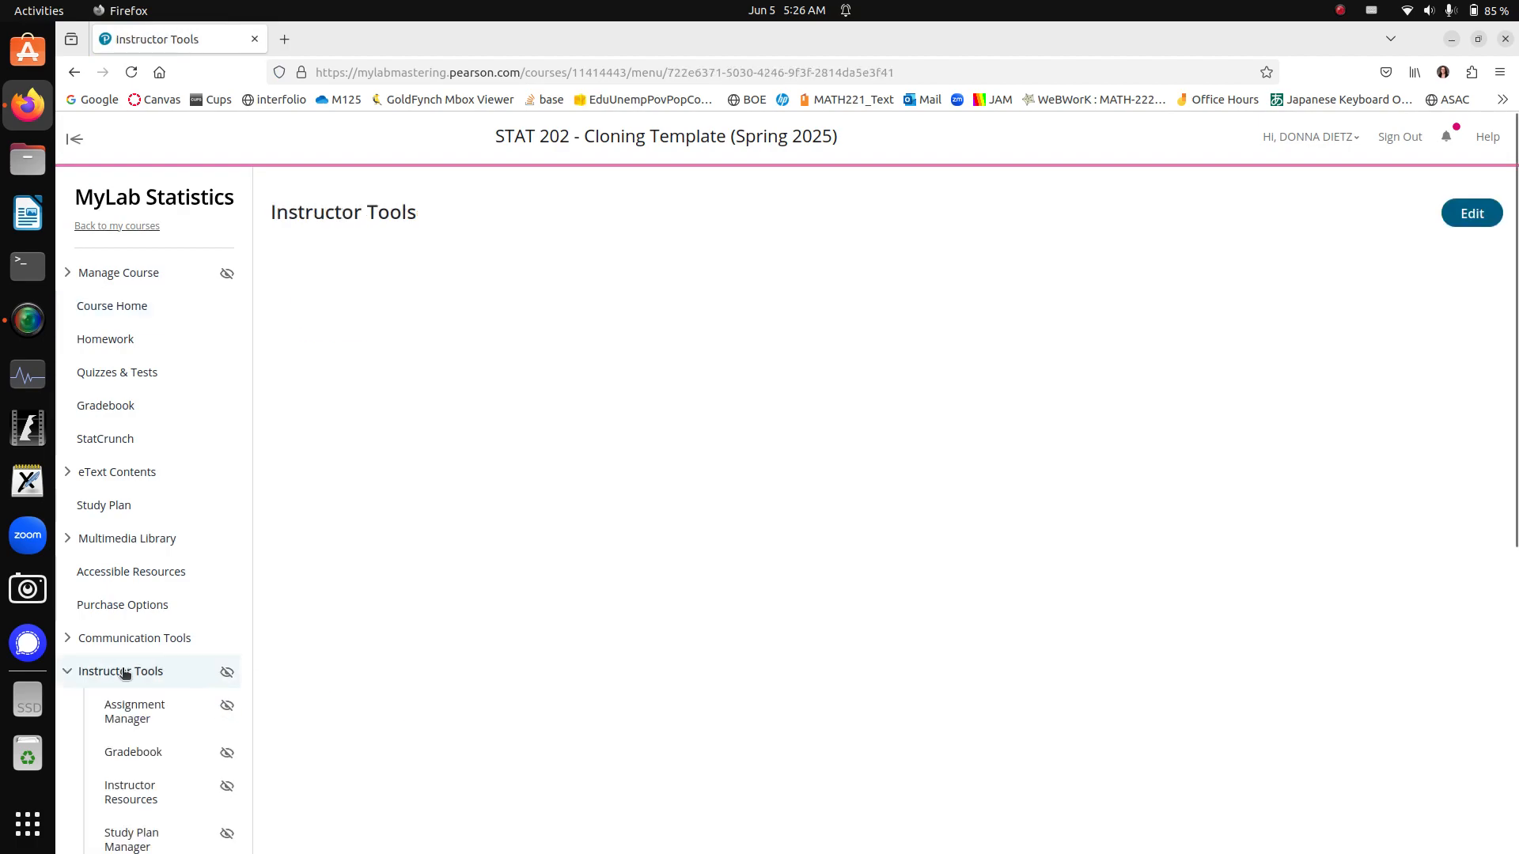
{"action": "left_click", "coordinate": [129, 717]}
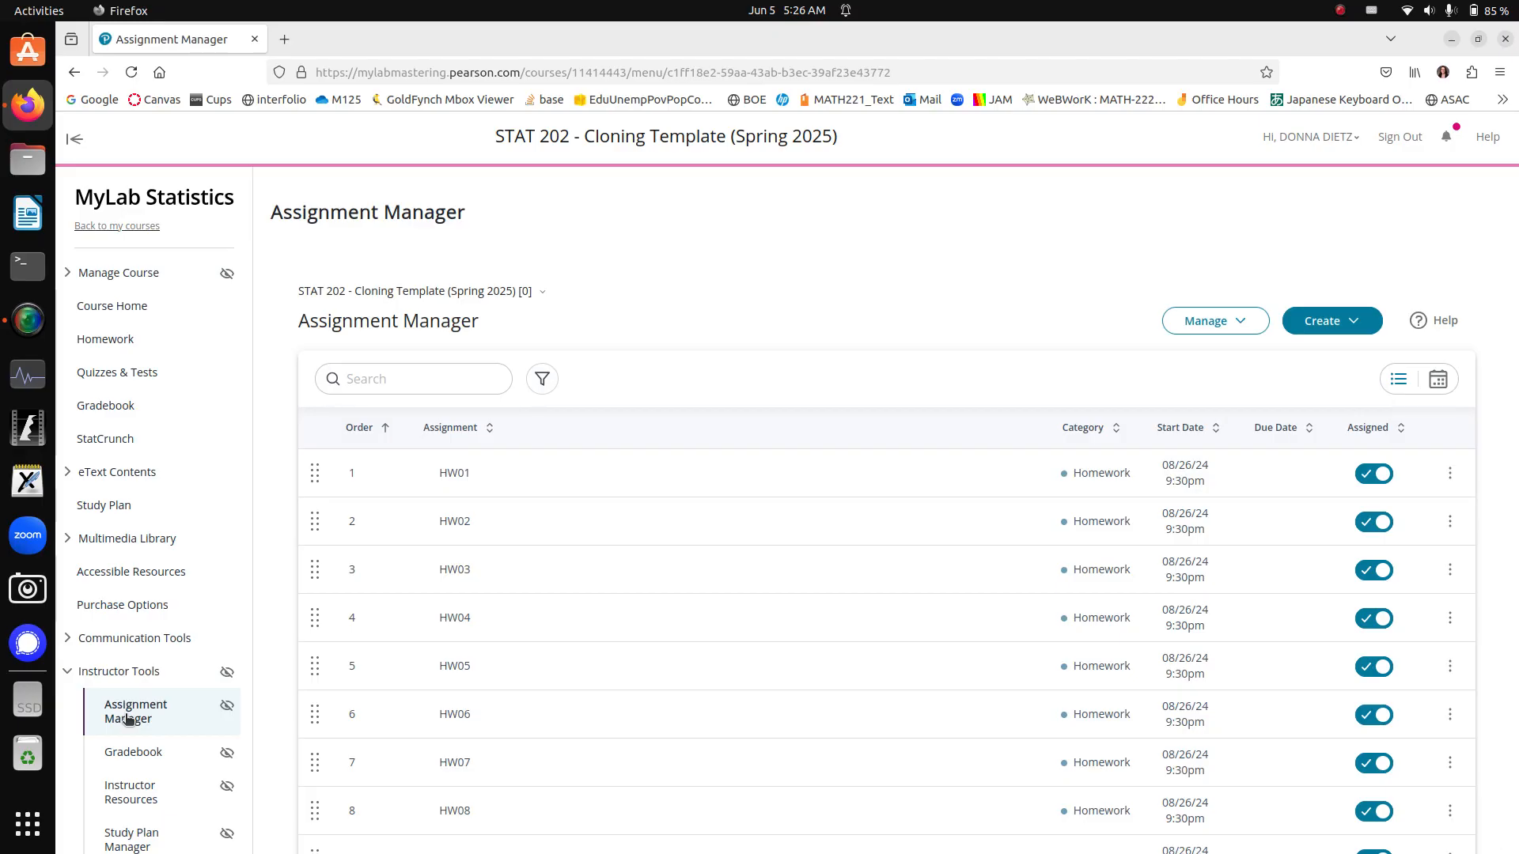
{"action": "left_click", "coordinate": [291, 53]}
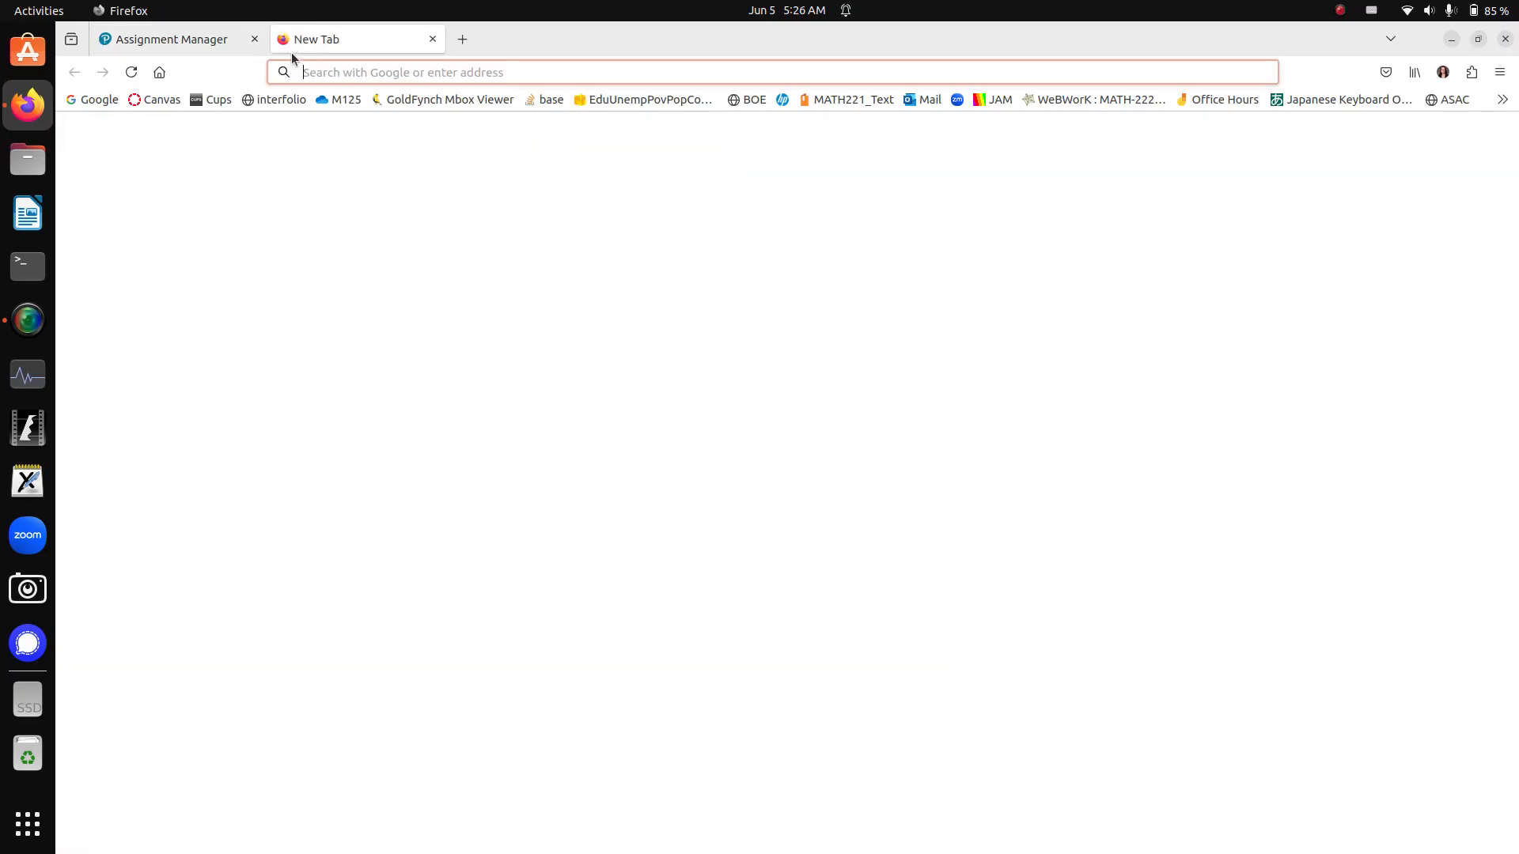
{"action": "type", "text": "mlm.pearson"}
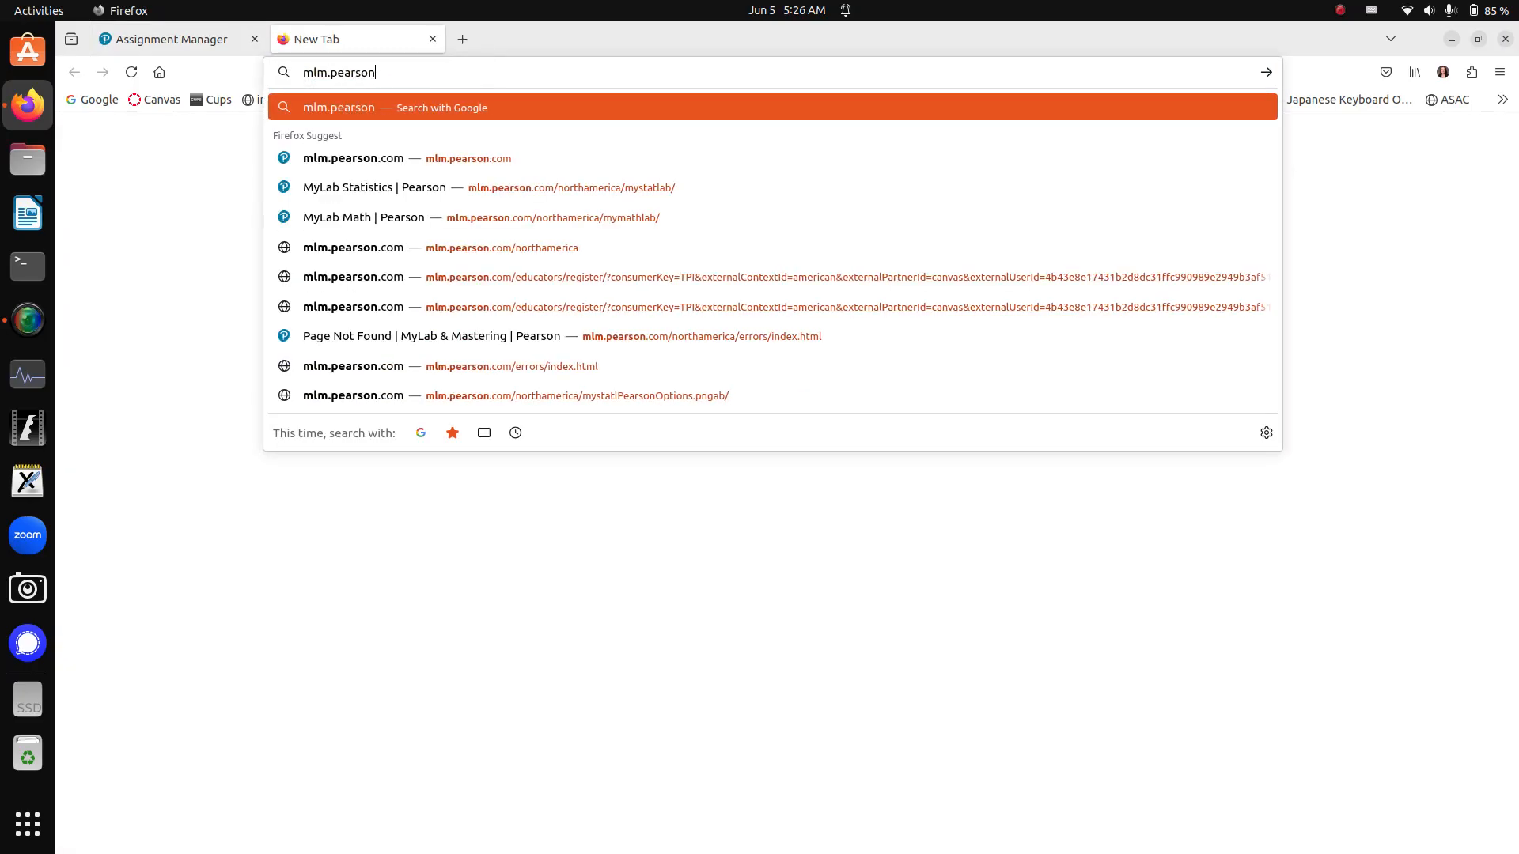
{"action": "type", "text": ".com"}
{"action": "key", "text": "Return"}
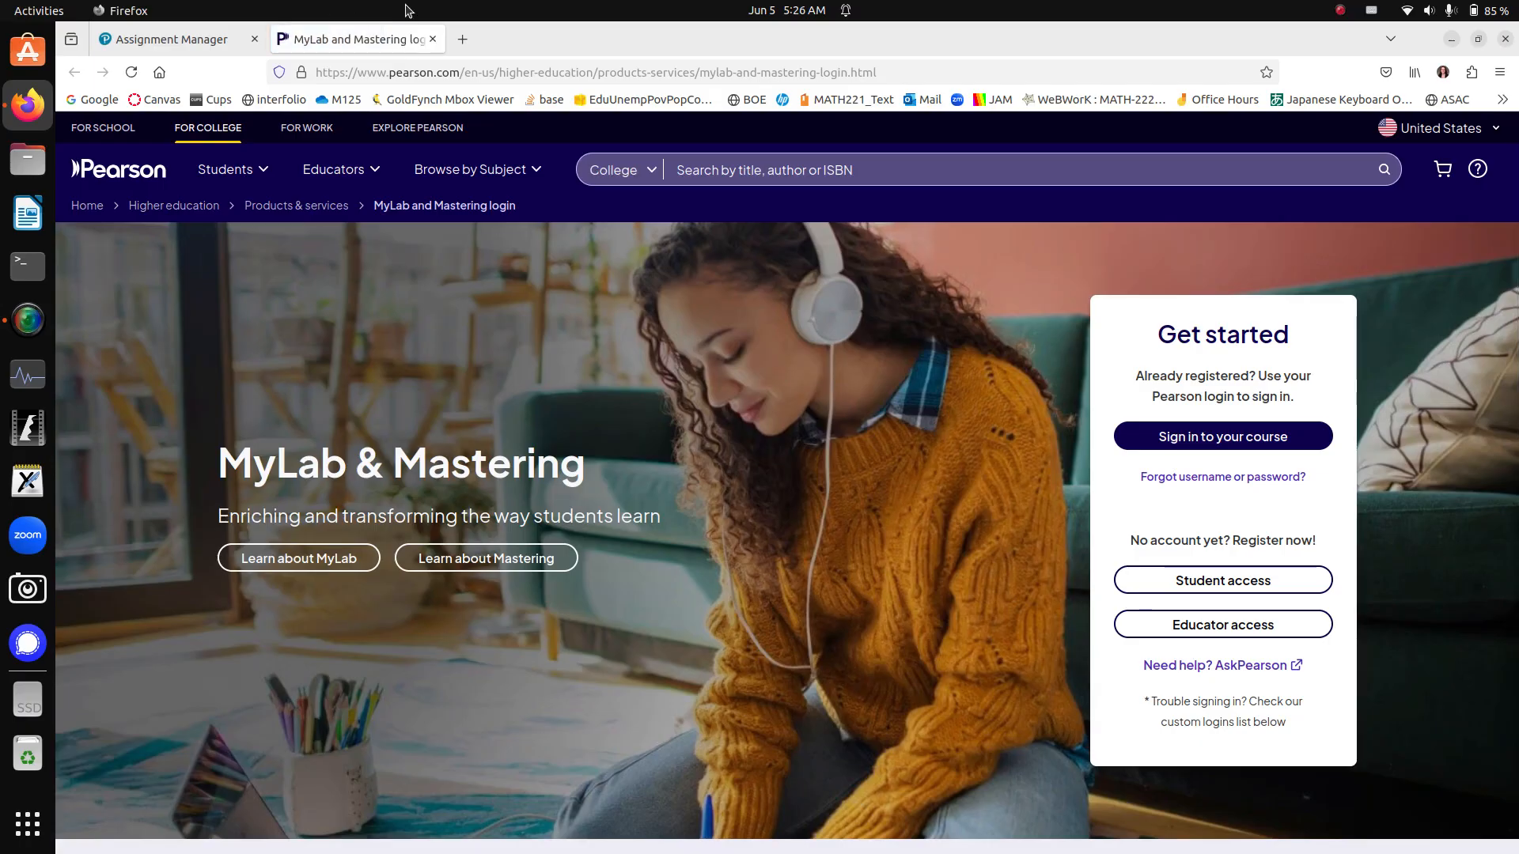
{"action": "left_click", "coordinate": [433, 39]}
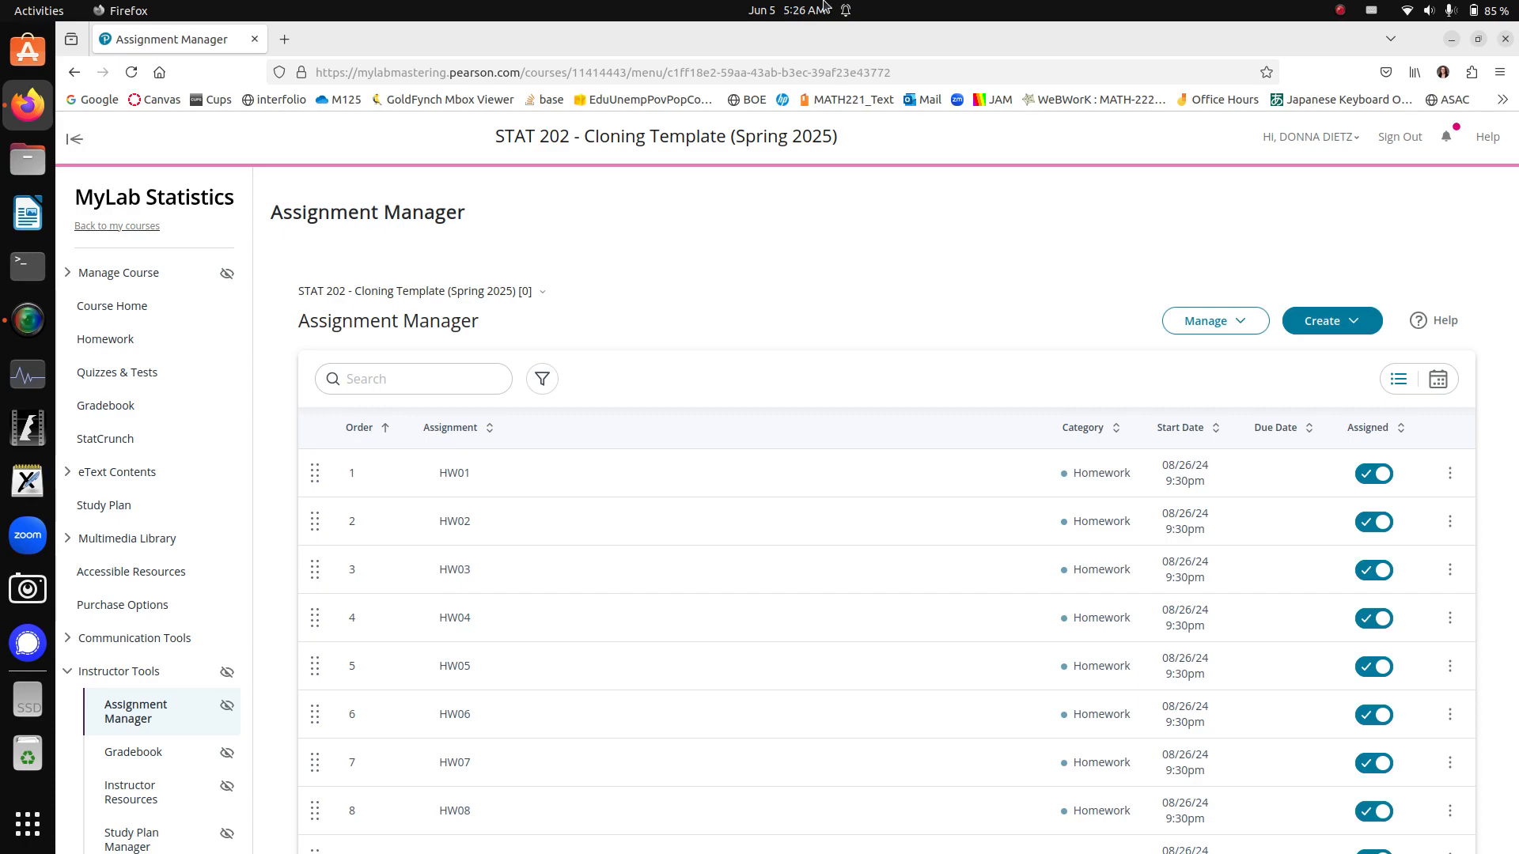
{"action": "left_click", "coordinate": [1340, 10]}
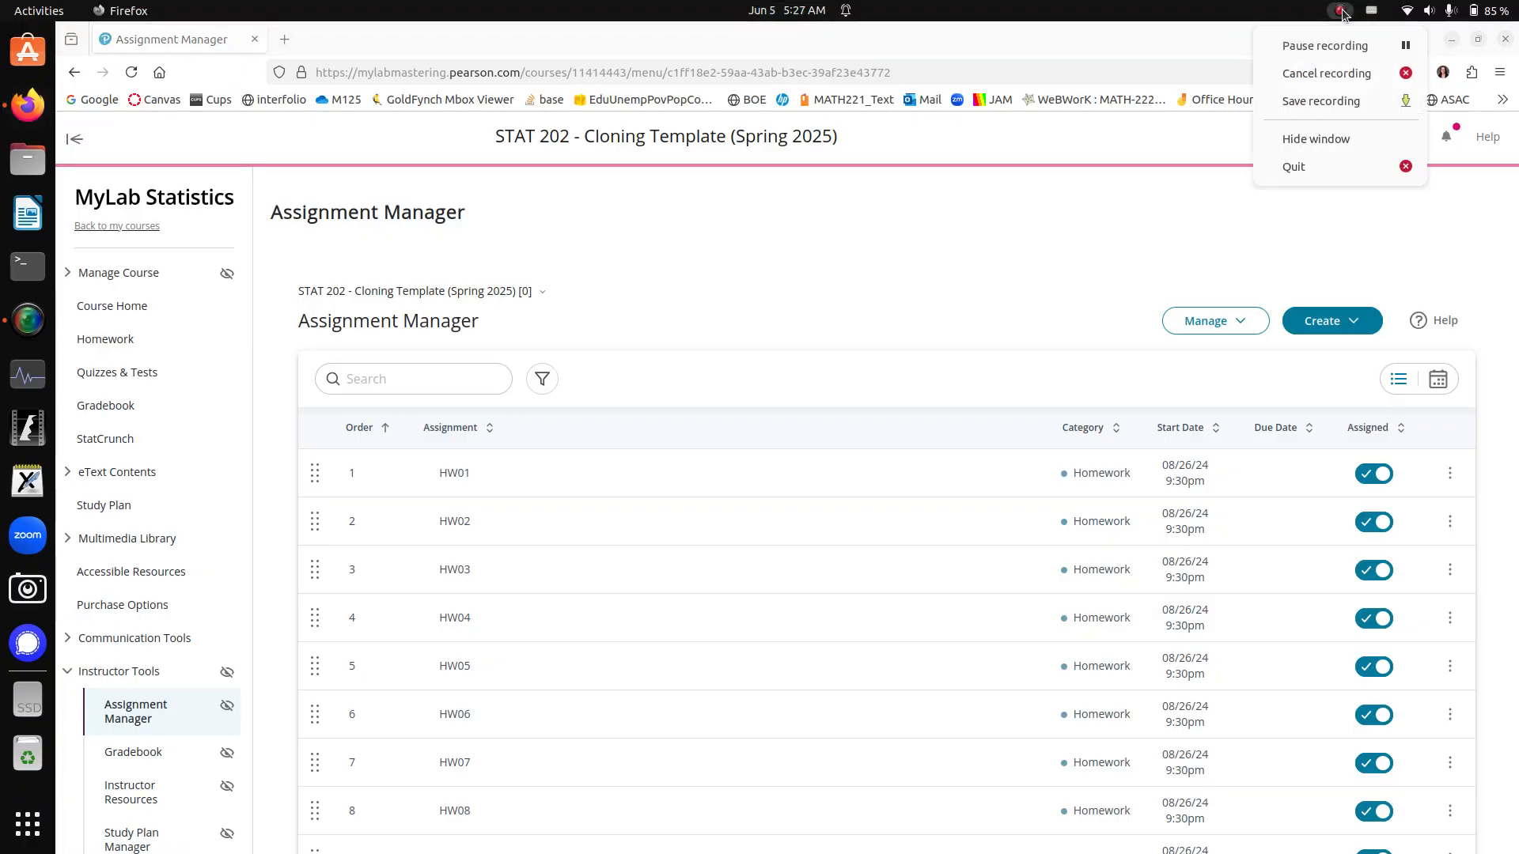
{"action": "left_click", "coordinate": [1332, 46]}
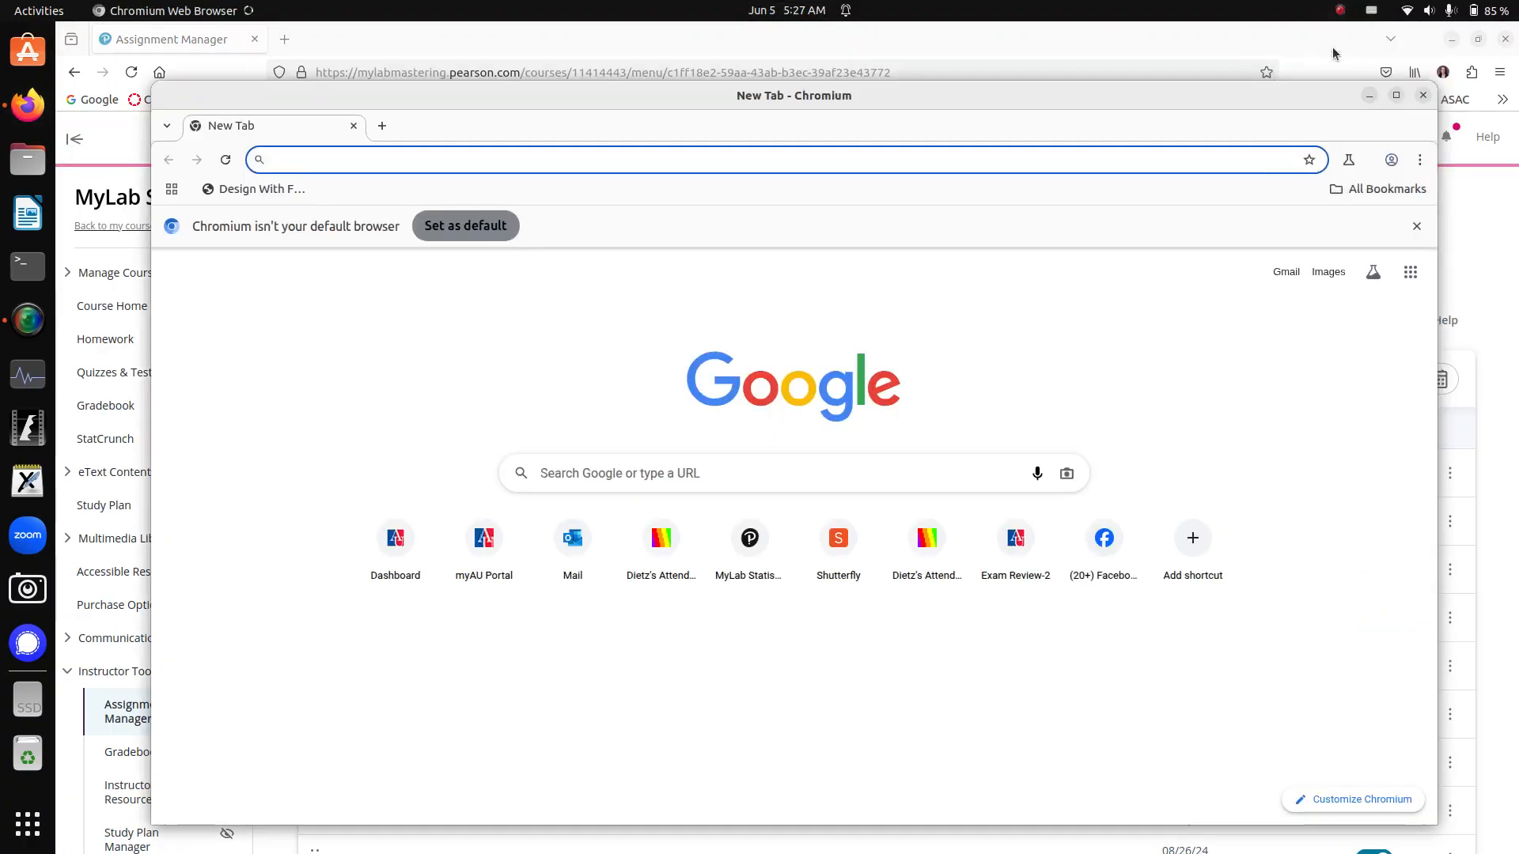
- Load mlm.pearson.com in the Chromium browser window
{"action": "left_click", "coordinate": [973, 159]}
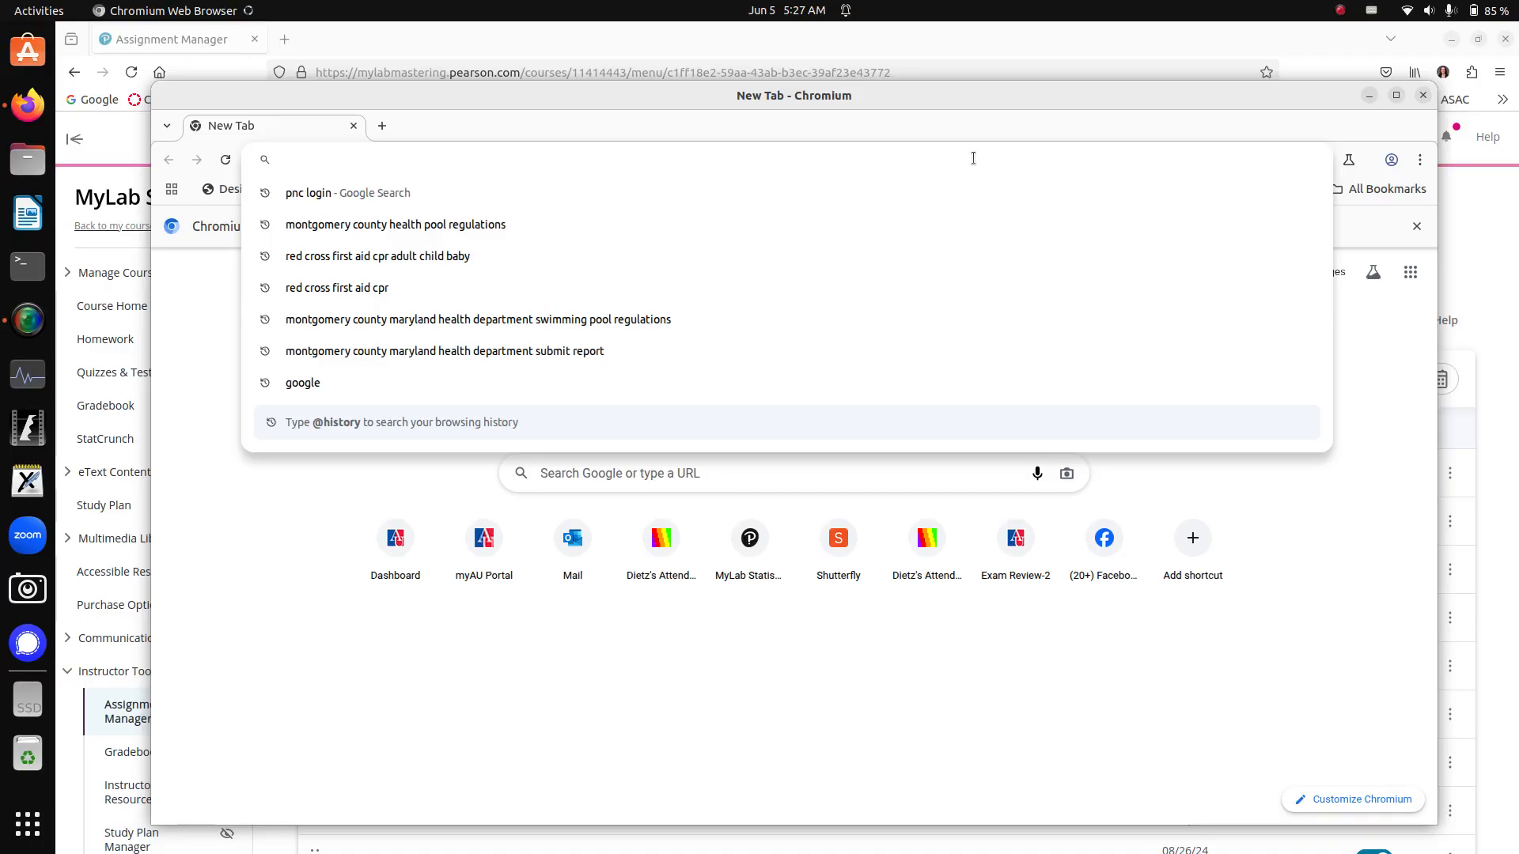
{"action": "type", "text": "ml"}
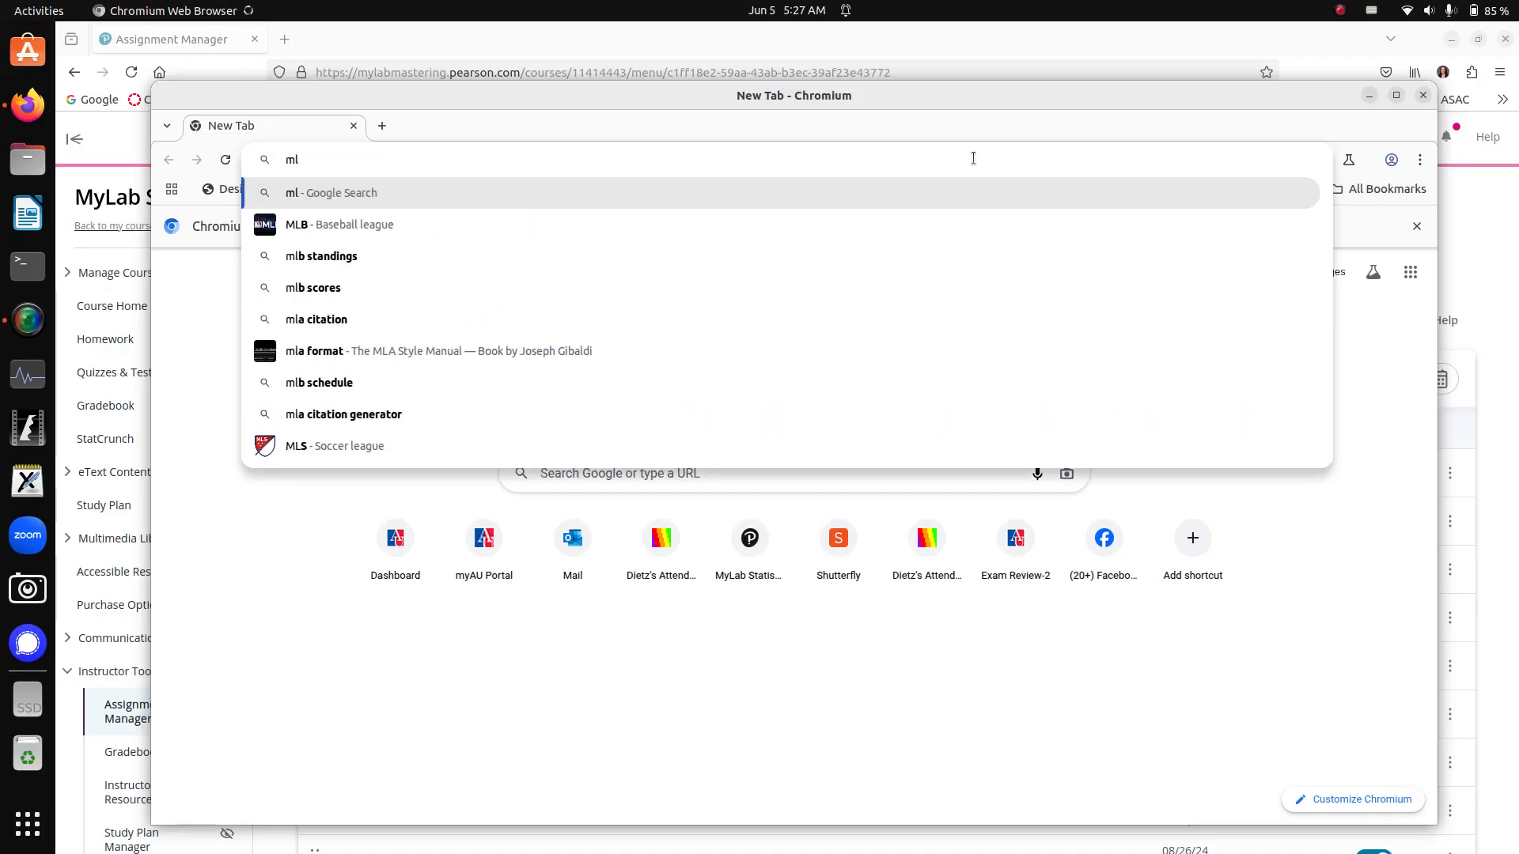
{"action": "type", "text": "m.pearson.com"}
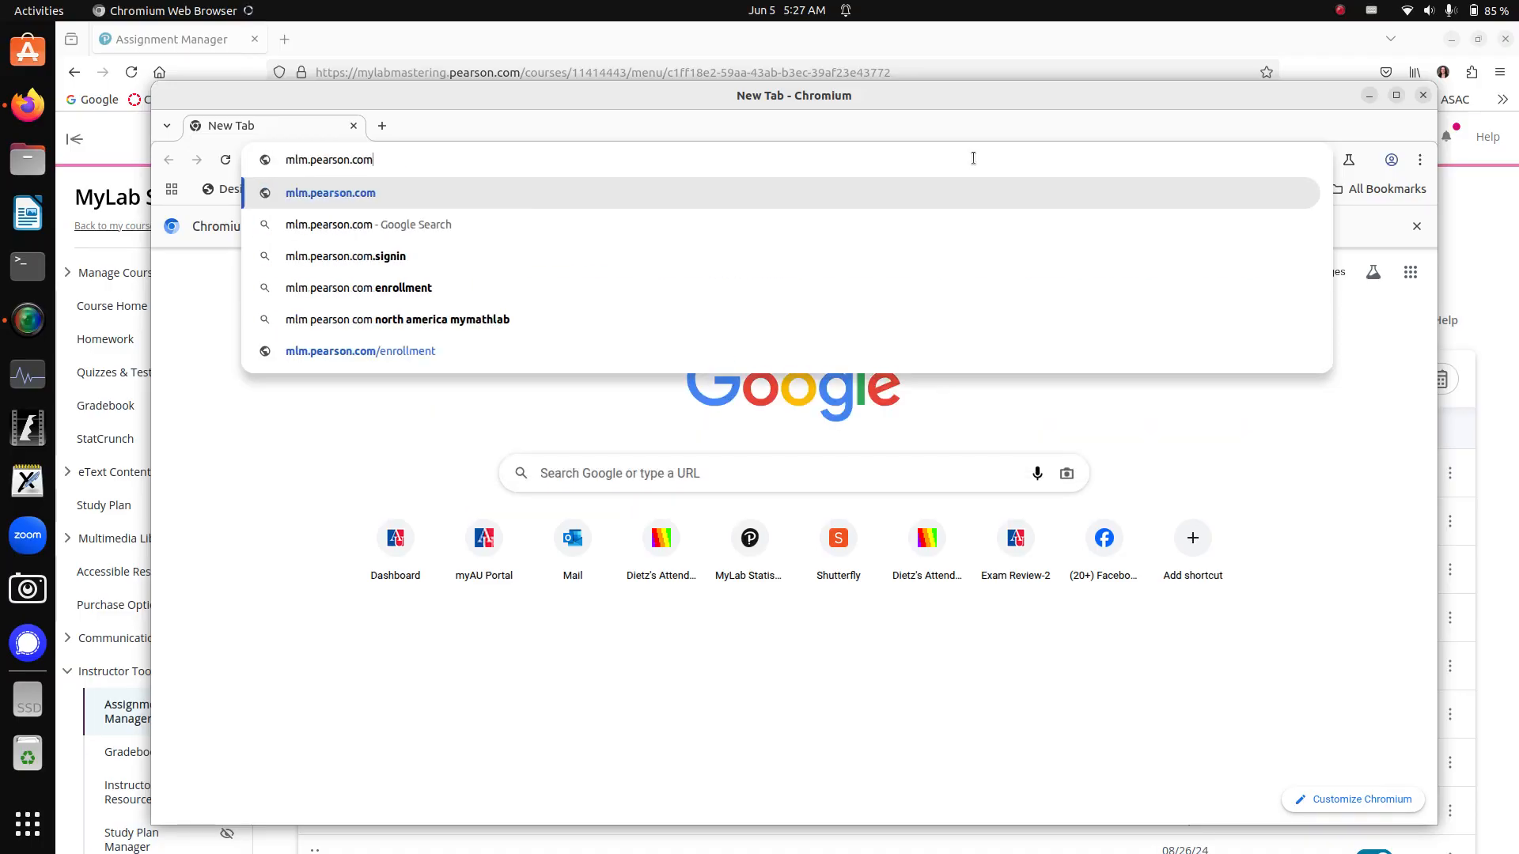
{"action": "key", "text": "Return"}
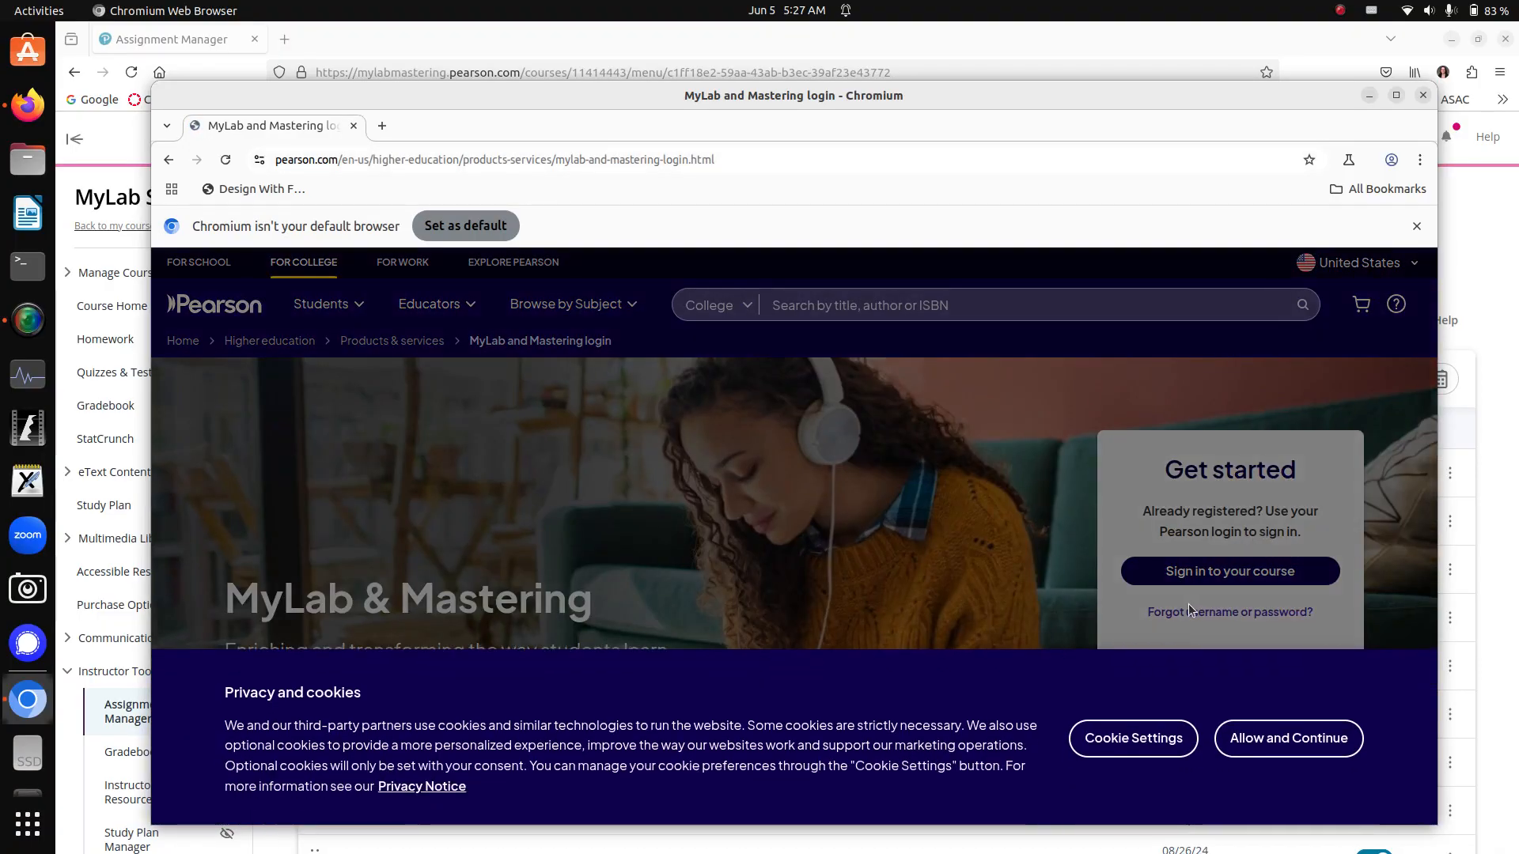
- Allow the site's cookies, dismiss the default browser notice and sign in to Pearson with the prefilled credentials
{"action": "left_click", "coordinate": [1273, 735]}
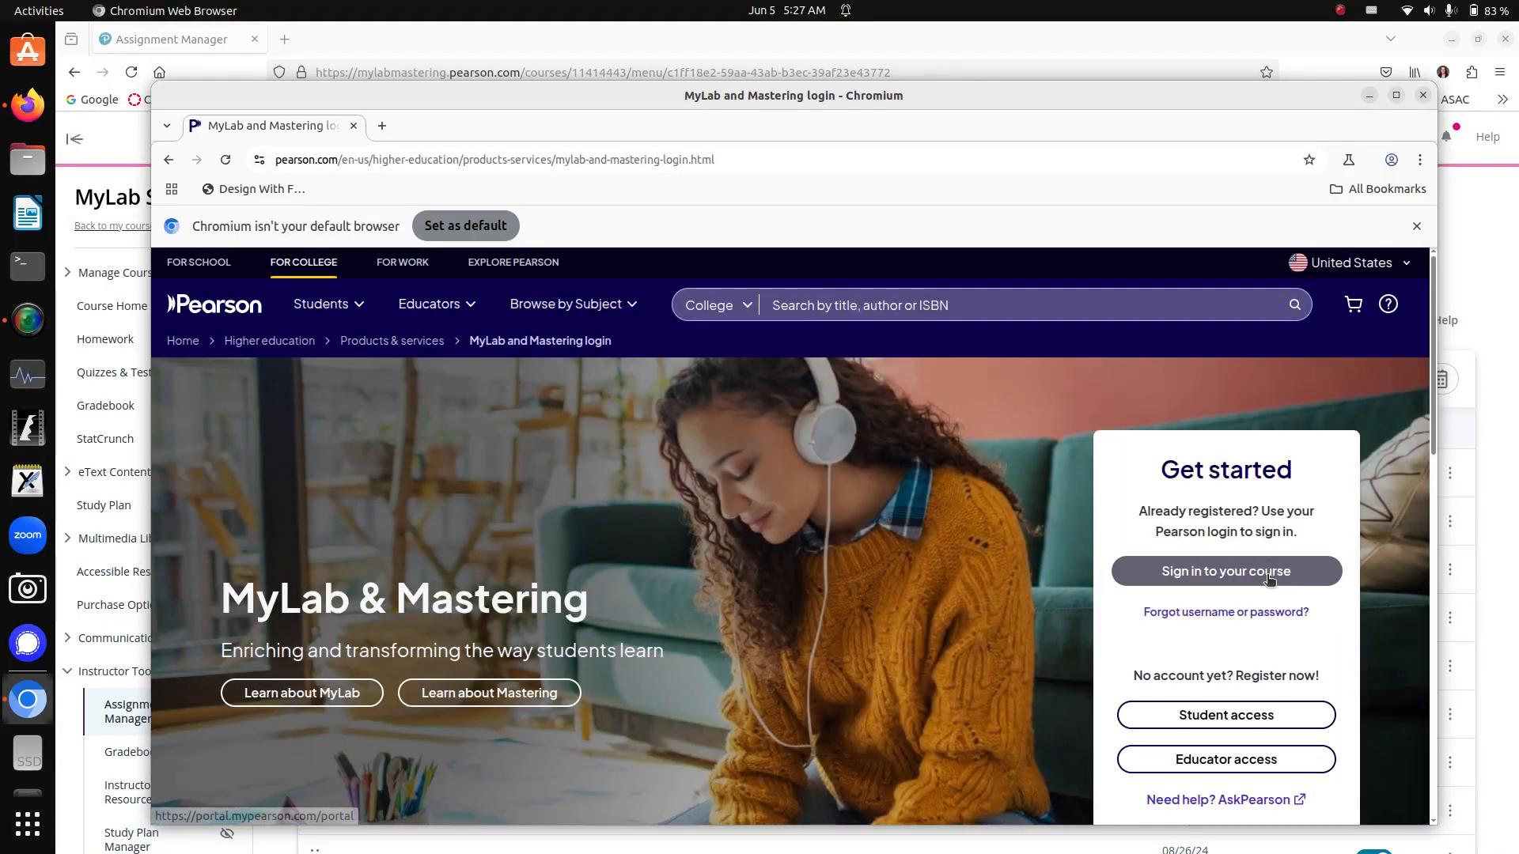
{"action": "left_click", "coordinate": [1265, 574]}
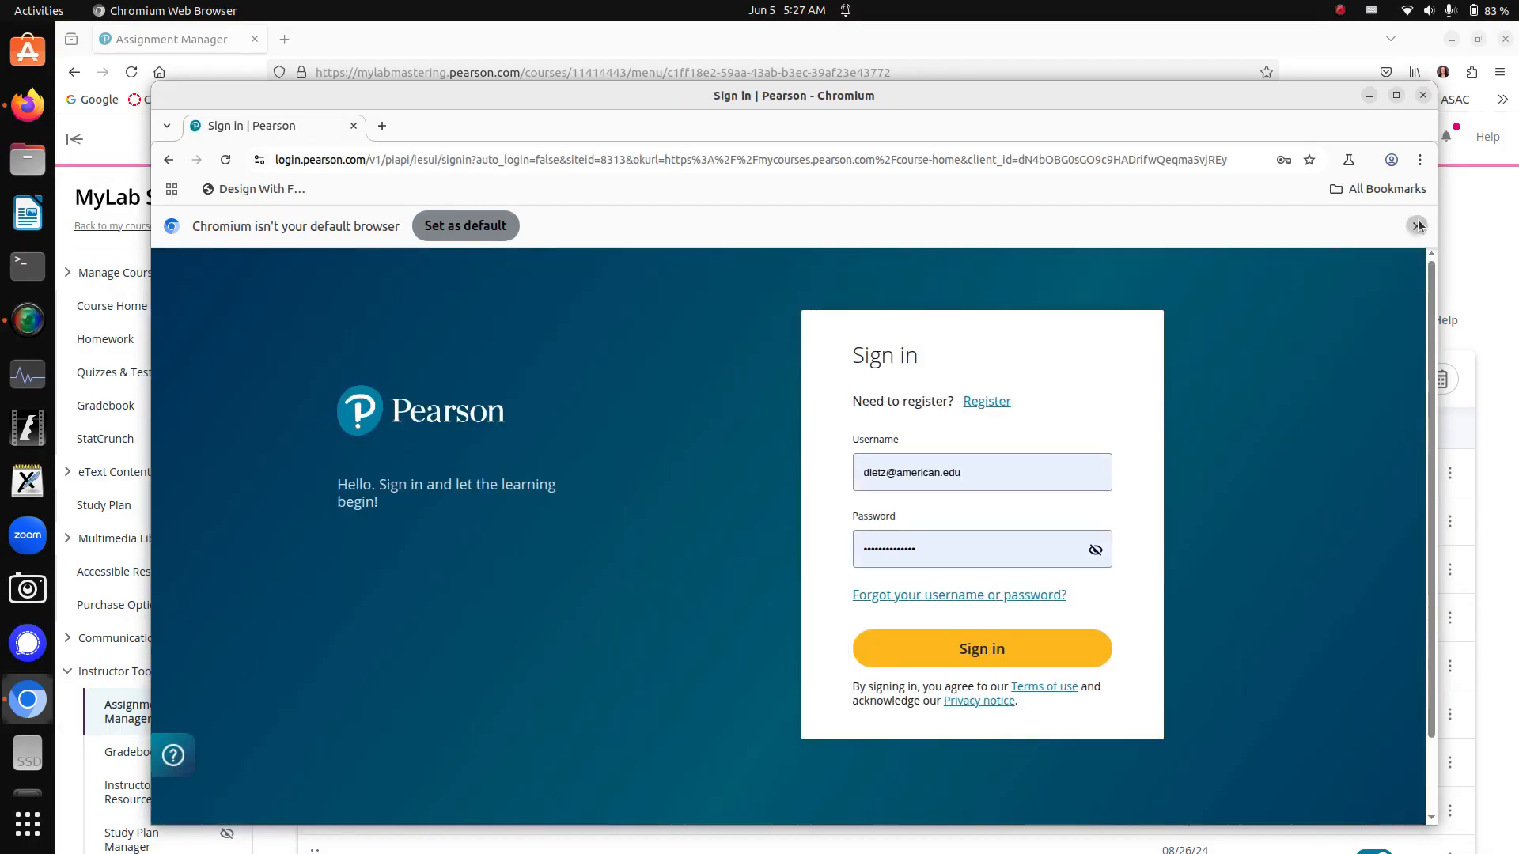
{"action": "left_click", "coordinate": [1417, 225]}
{"action": "left_click", "coordinate": [1012, 612]}
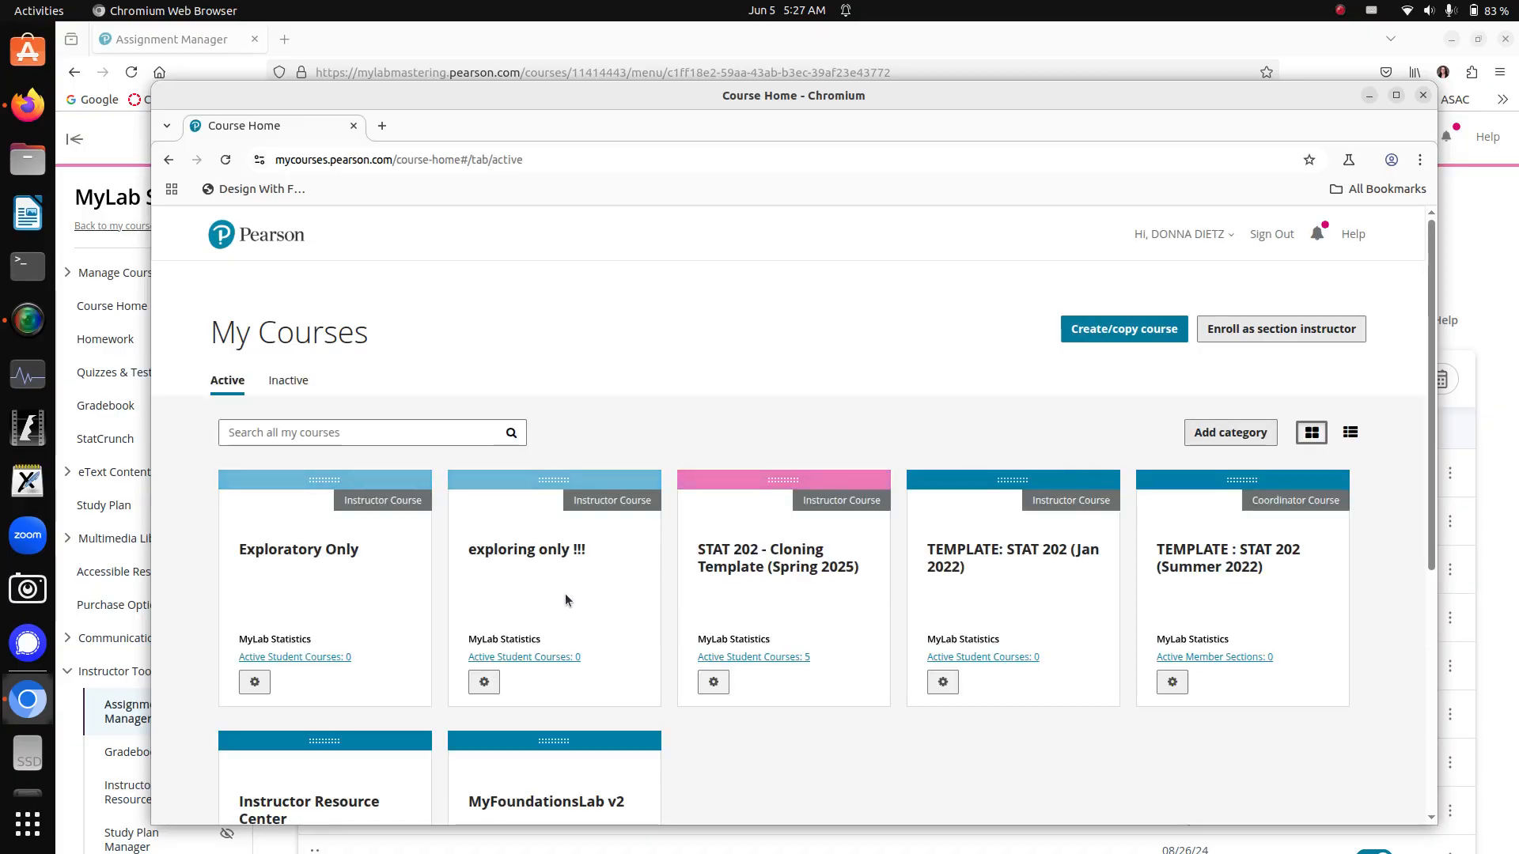
- Open the "exploring only !!!" course and go to its Assignment Manager
{"action": "left_click", "coordinate": [532, 554]}
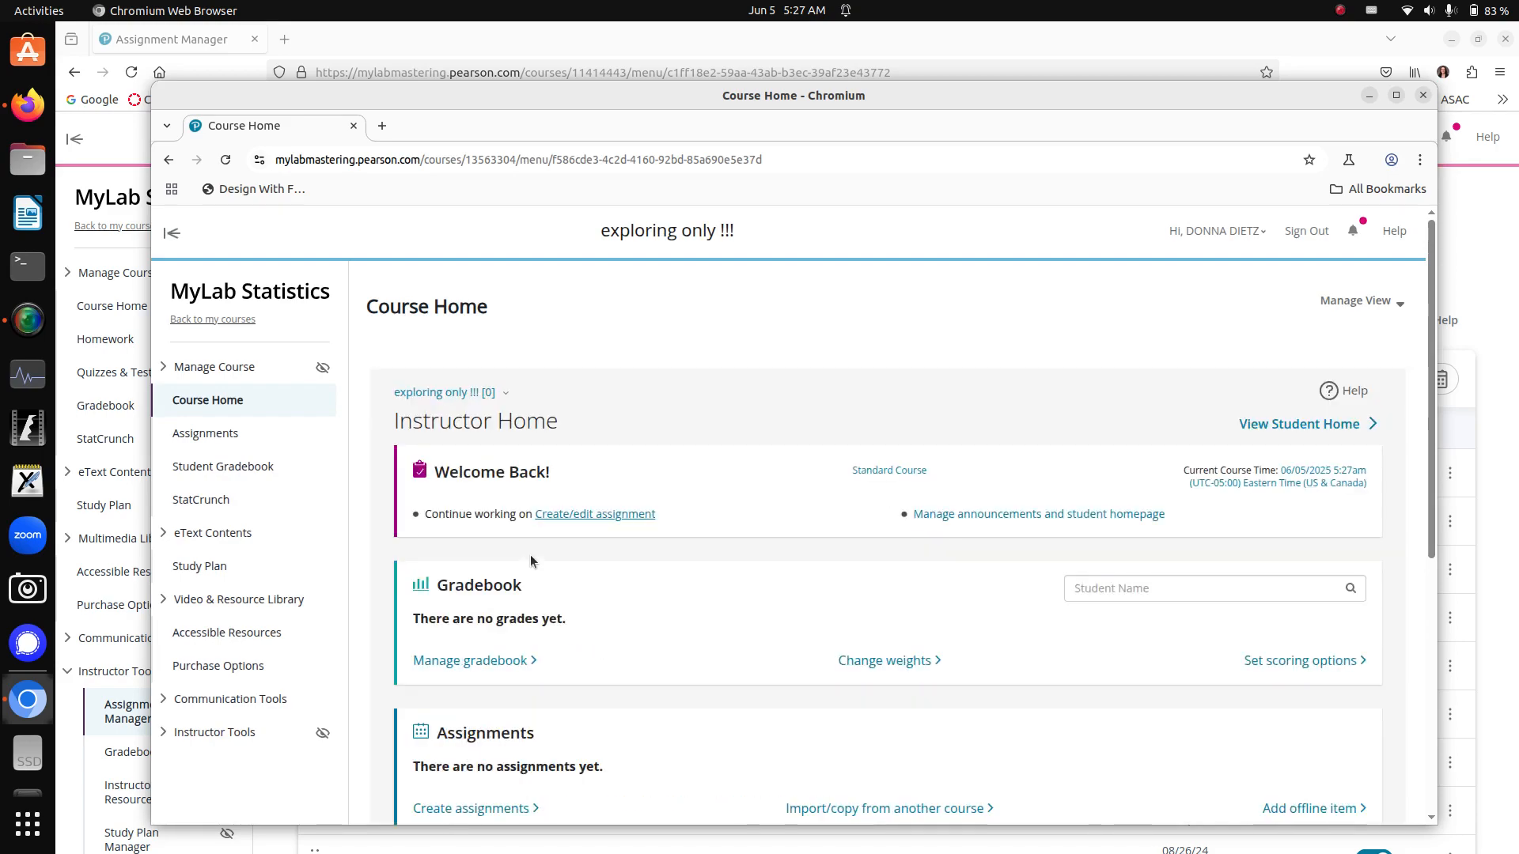
{"action": "left_click", "coordinate": [205, 735]}
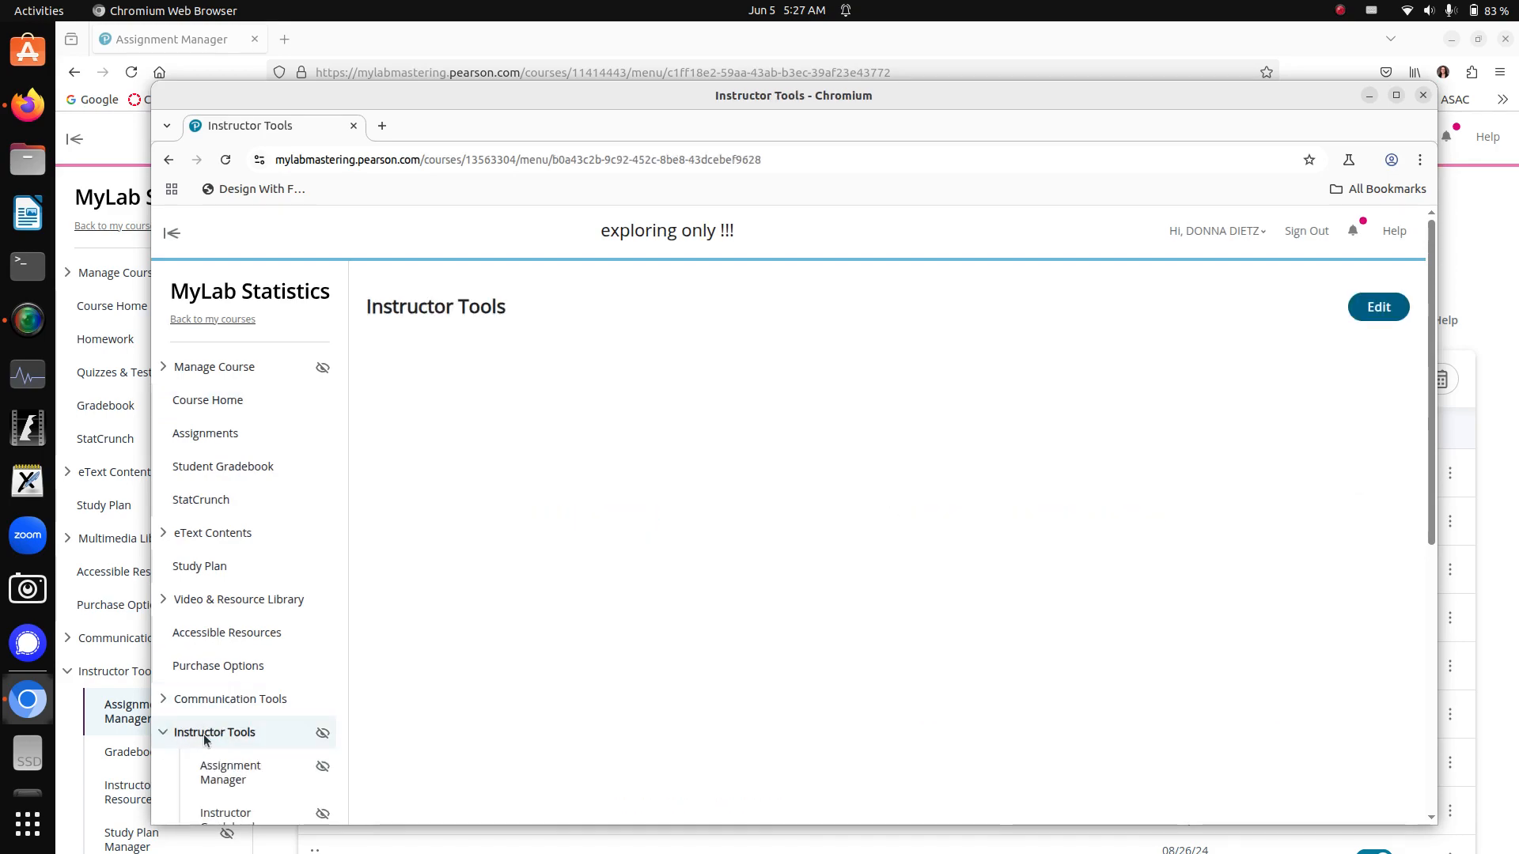
{"action": "left_click", "coordinate": [220, 772]}
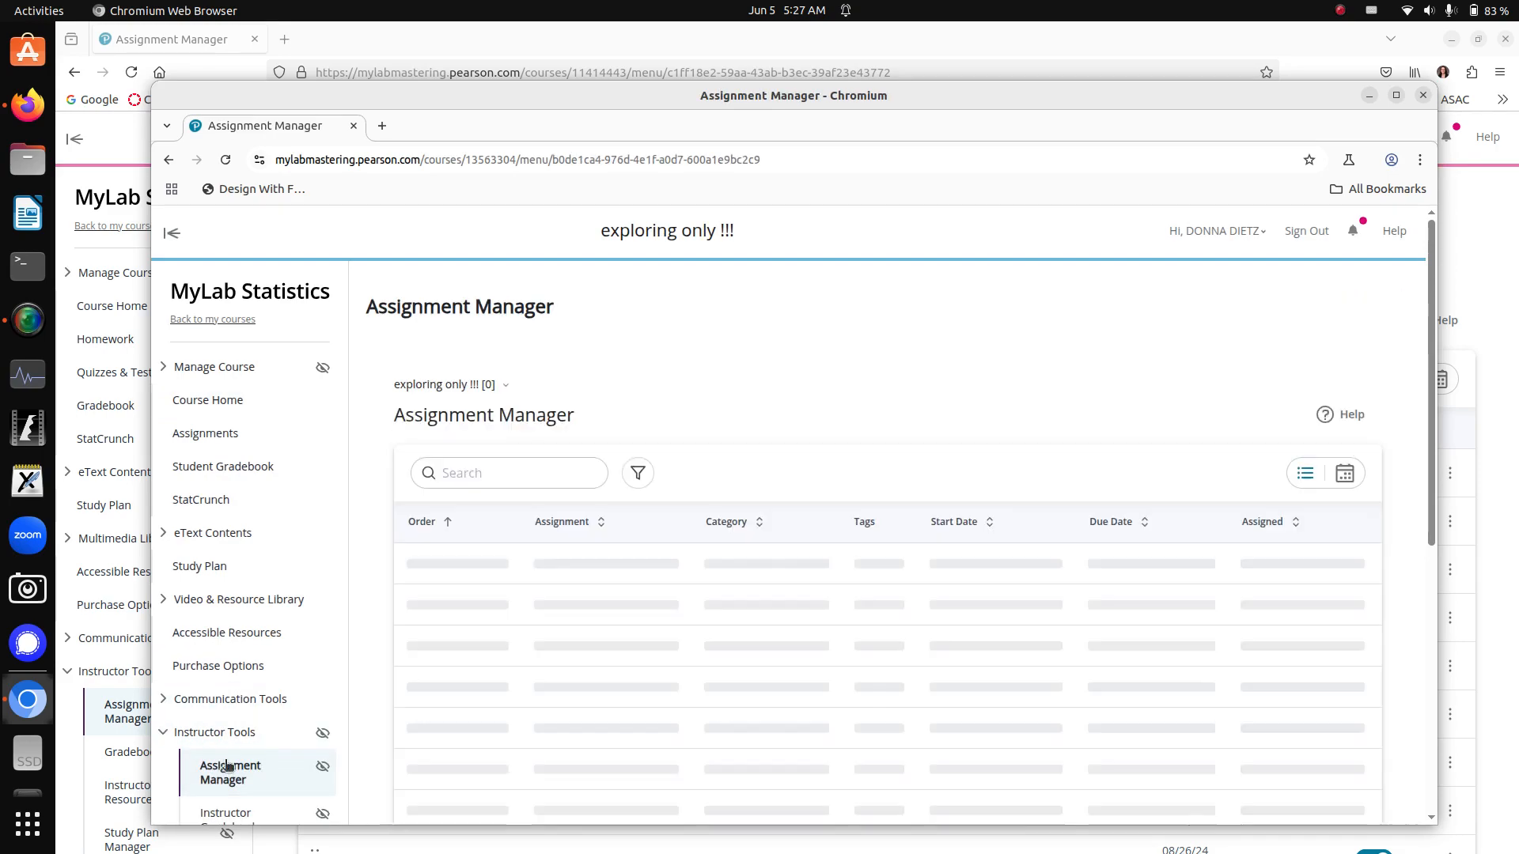
- Restore the Firefox window to a smaller size and offset the Chromium window so both can be switched between, ending on Chromium
{"action": "left_click_drag", "start_coordinate": [578, 119], "coordinate": [620, 121]}
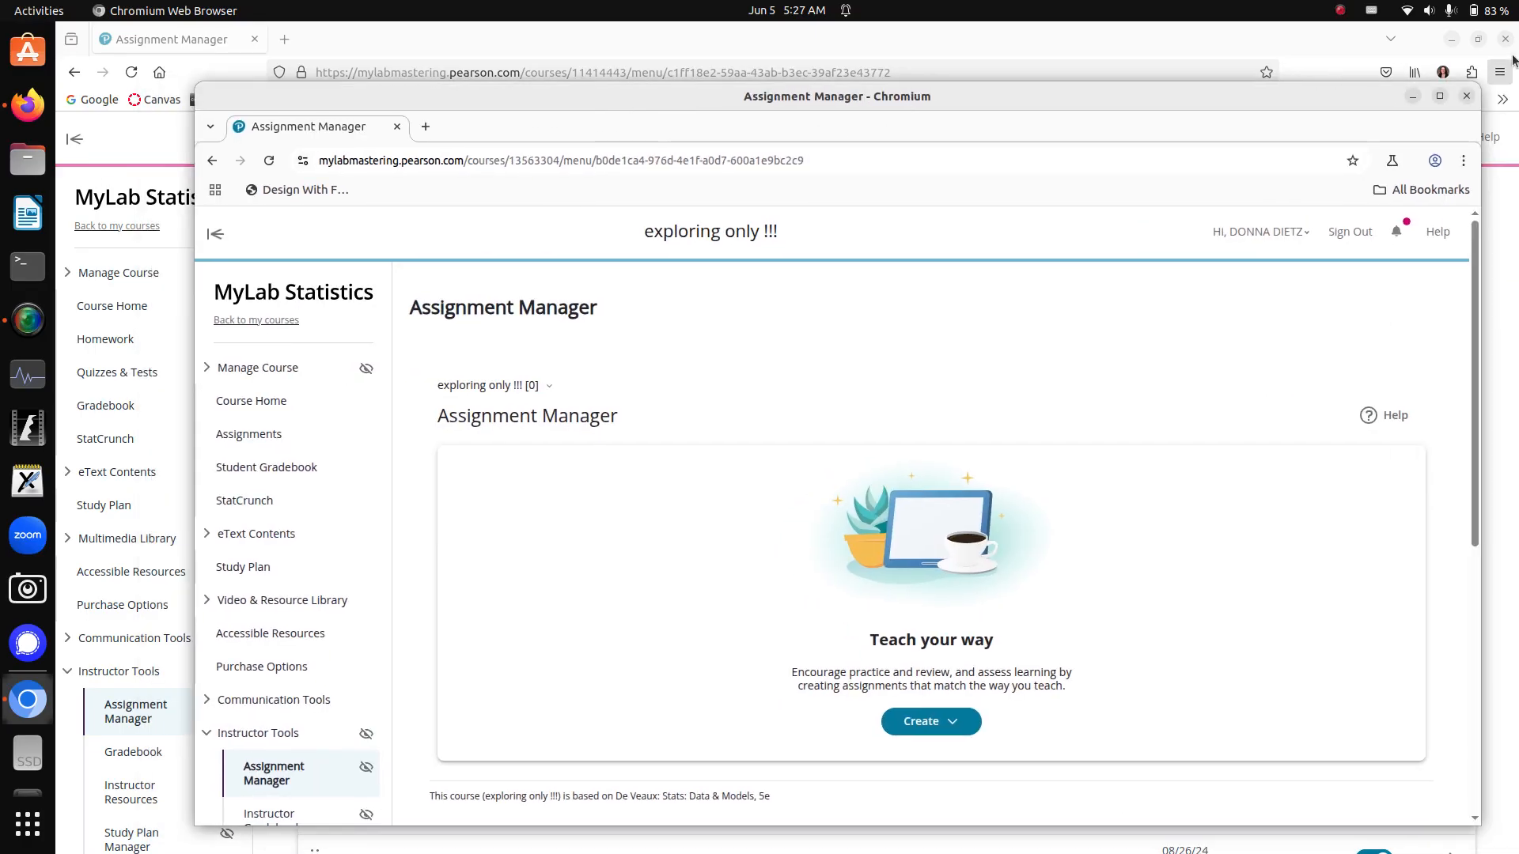
{"action": "double_click", "coordinate": [1479, 48]}
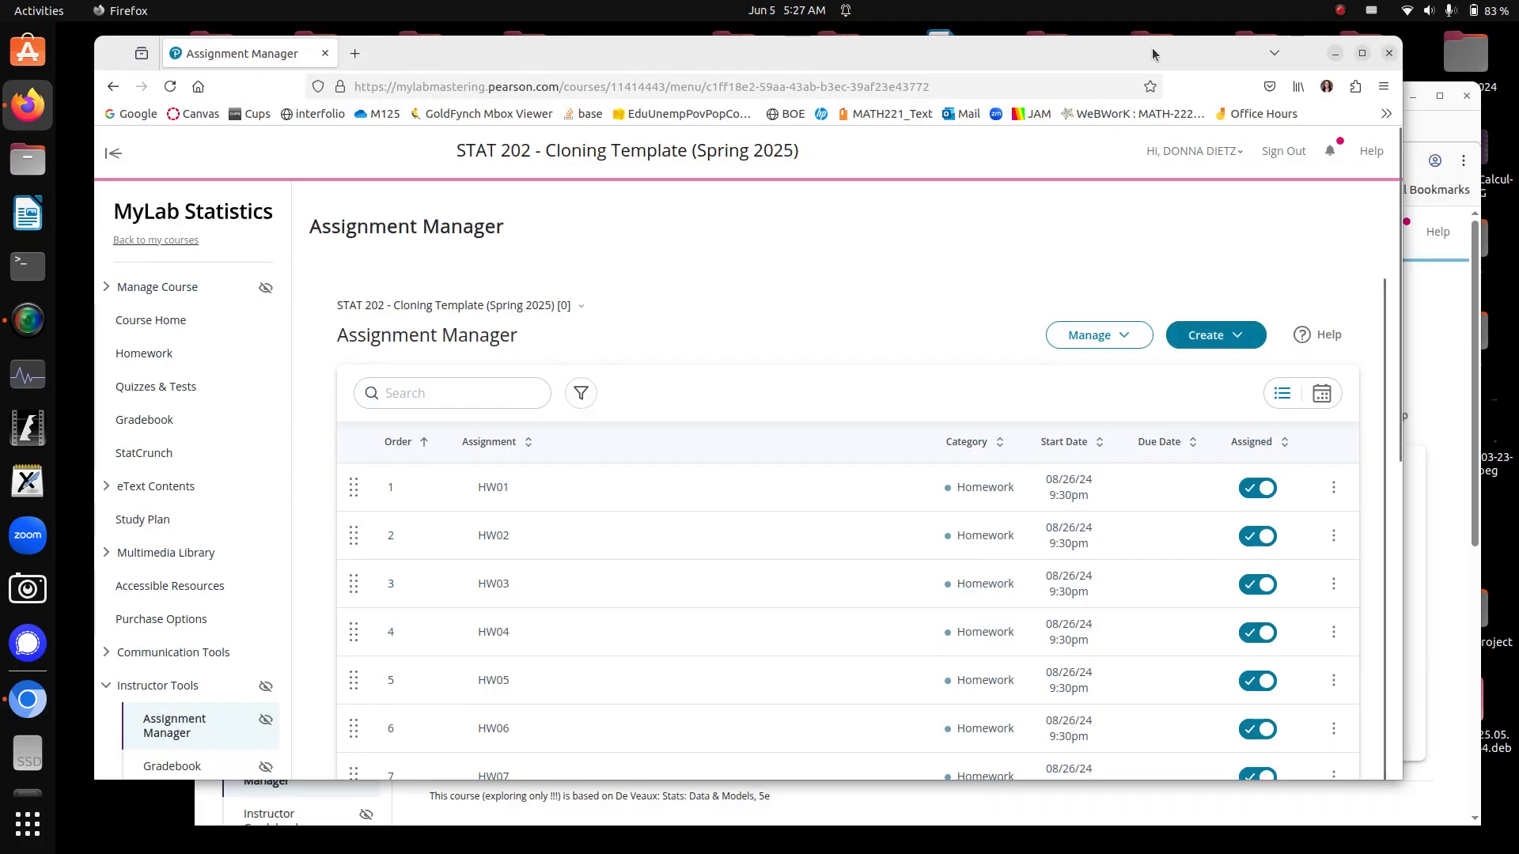
{"action": "left_click", "coordinate": [1422, 323]}
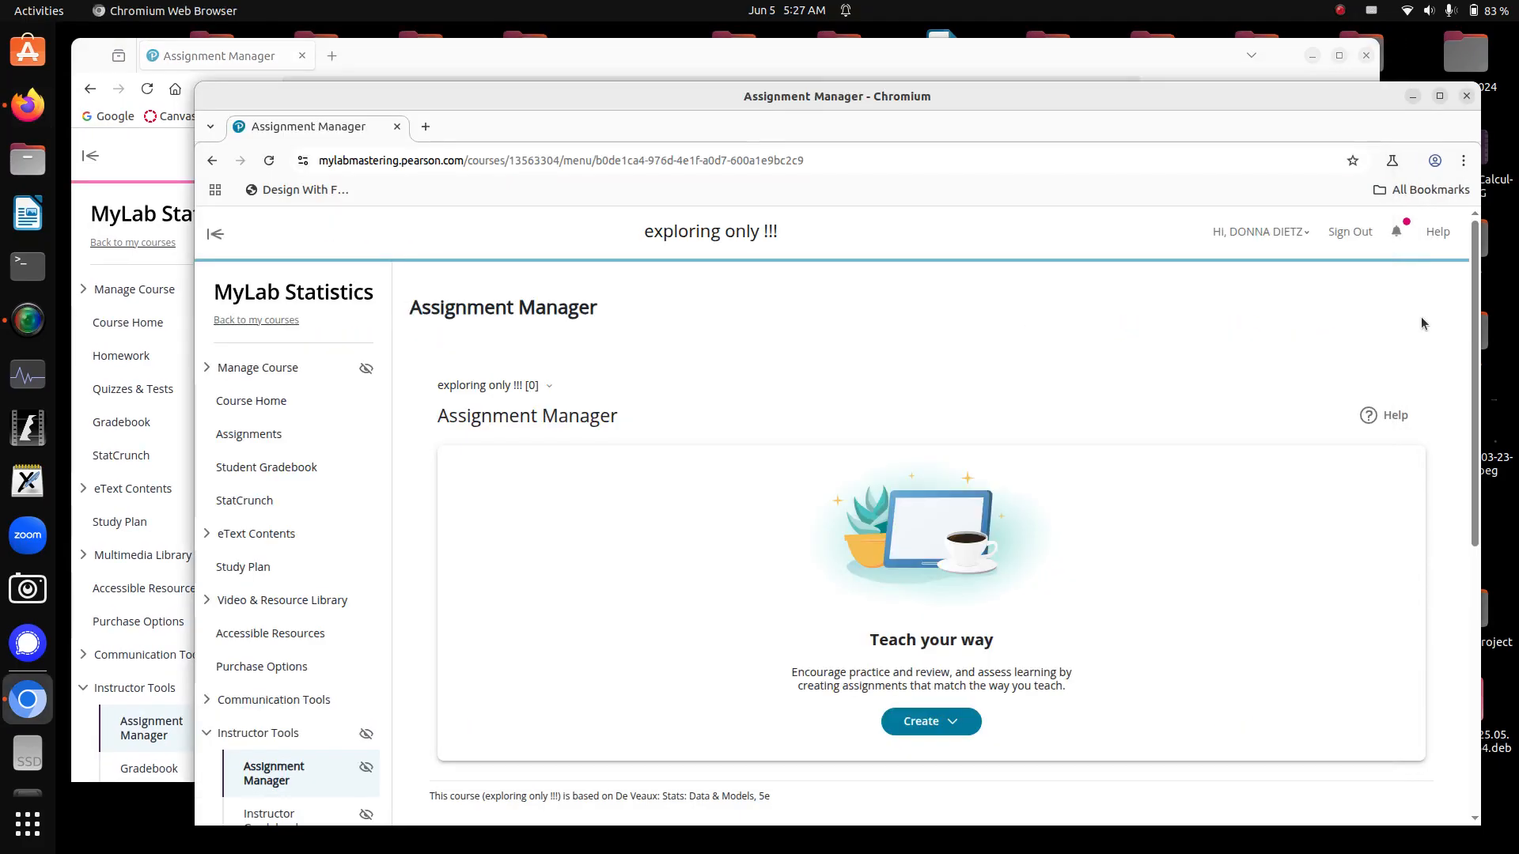
{"action": "left_click_drag", "start_coordinate": [1256, 99], "coordinate": [1291, 119]}
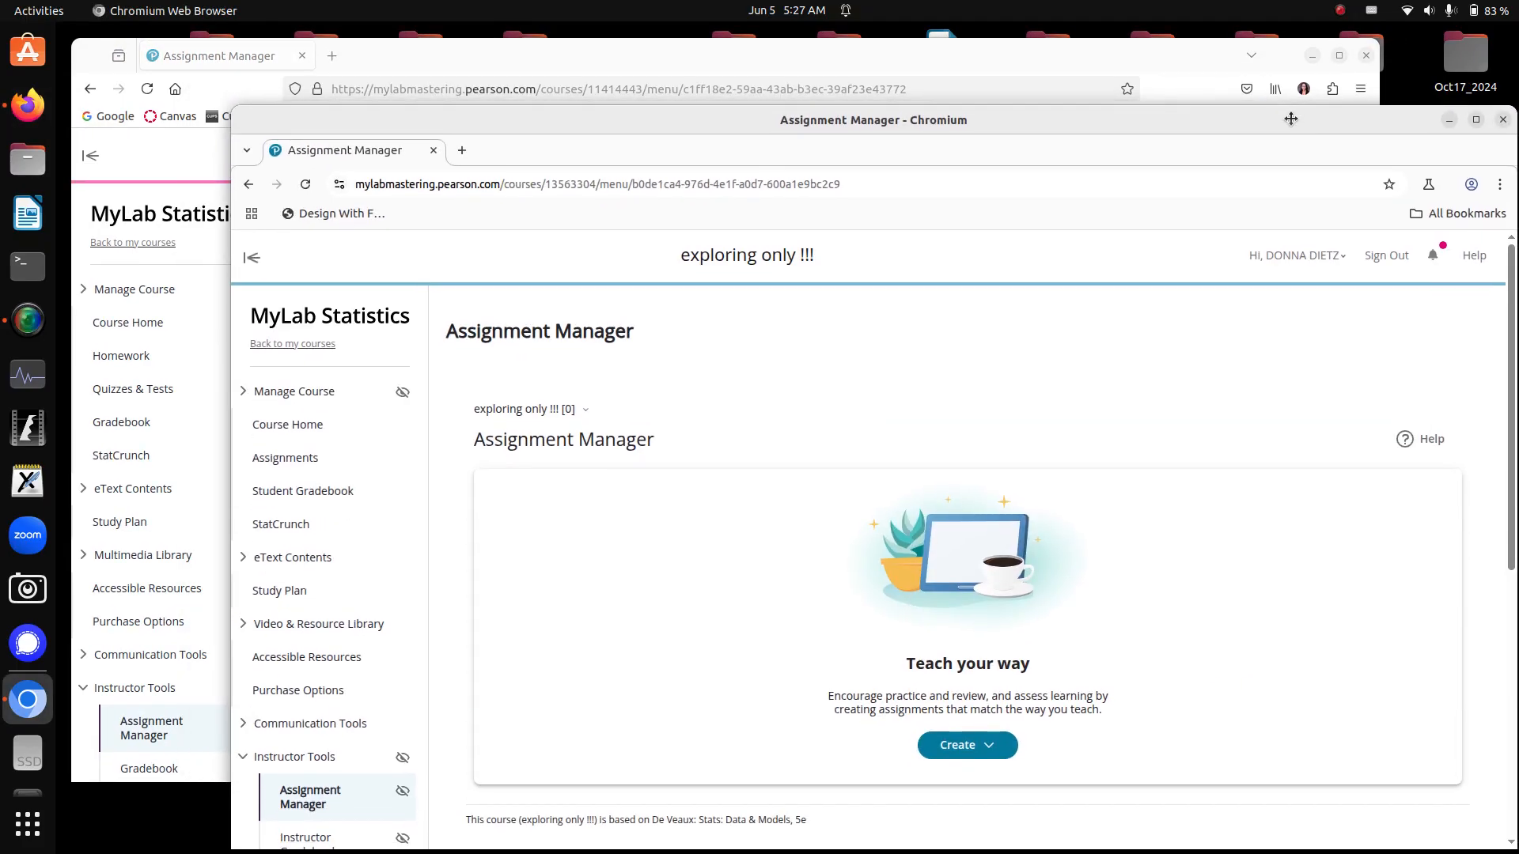
{"action": "left_click", "coordinate": [1138, 49]}
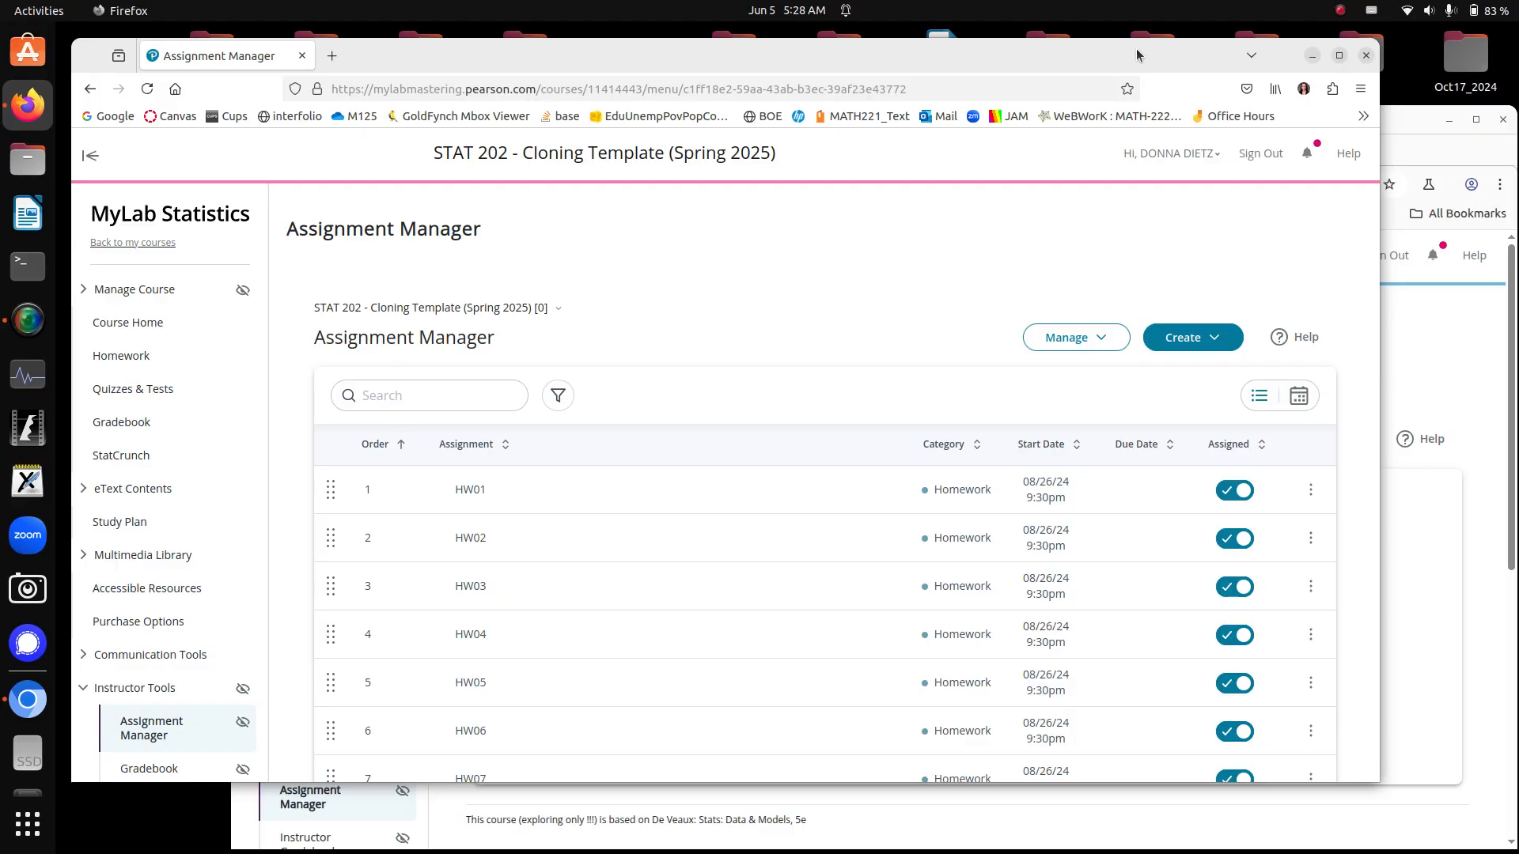
{"action": "left_click", "coordinate": [1388, 367]}
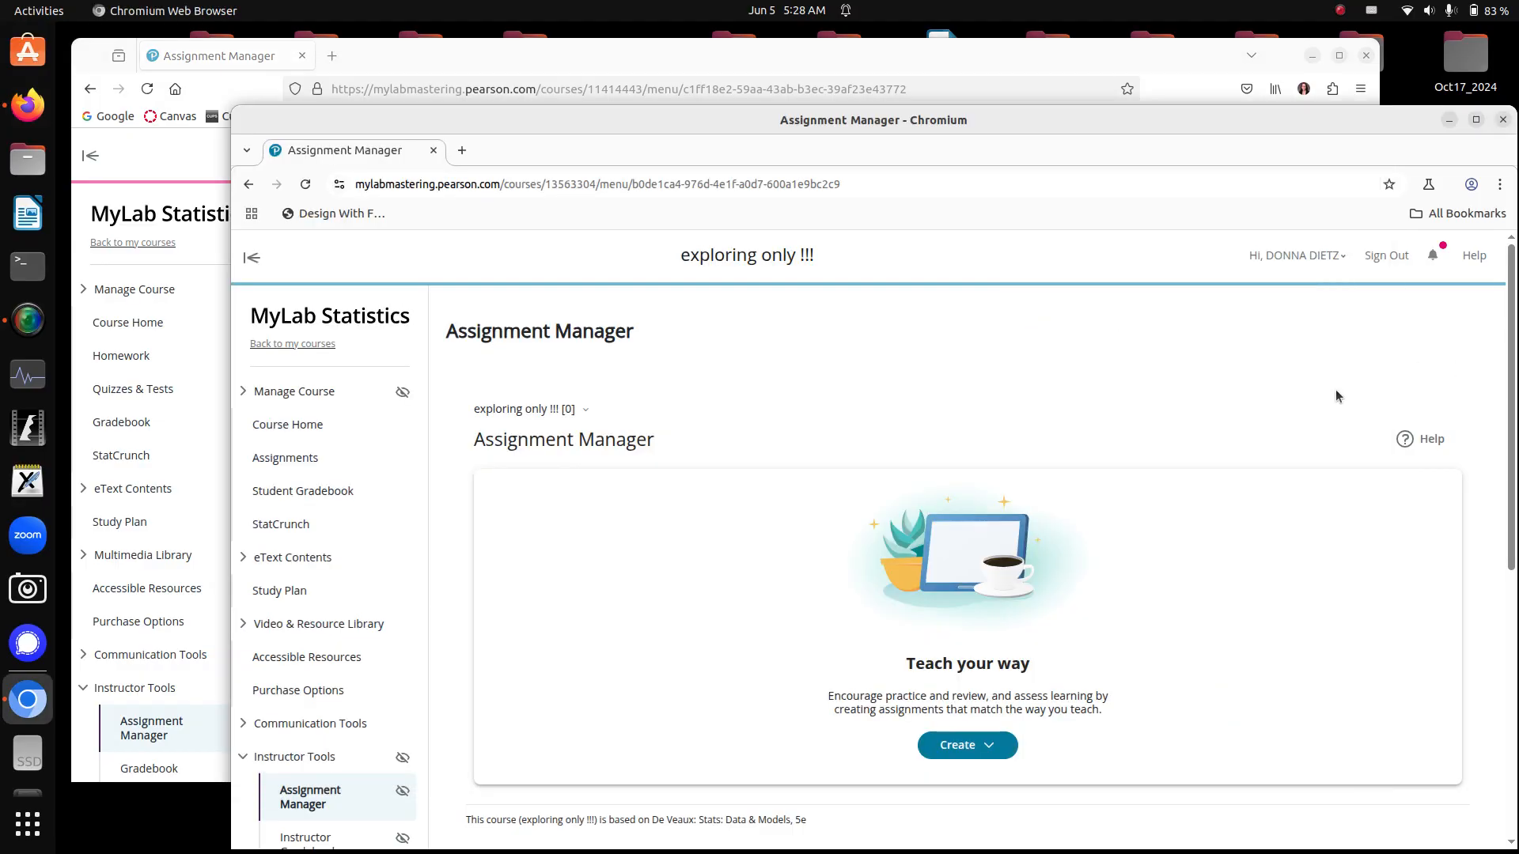
- Create a new homework named HW1 in the exploring only course and proceed to selecting its media and questions
{"action": "left_click", "coordinate": [944, 745]}
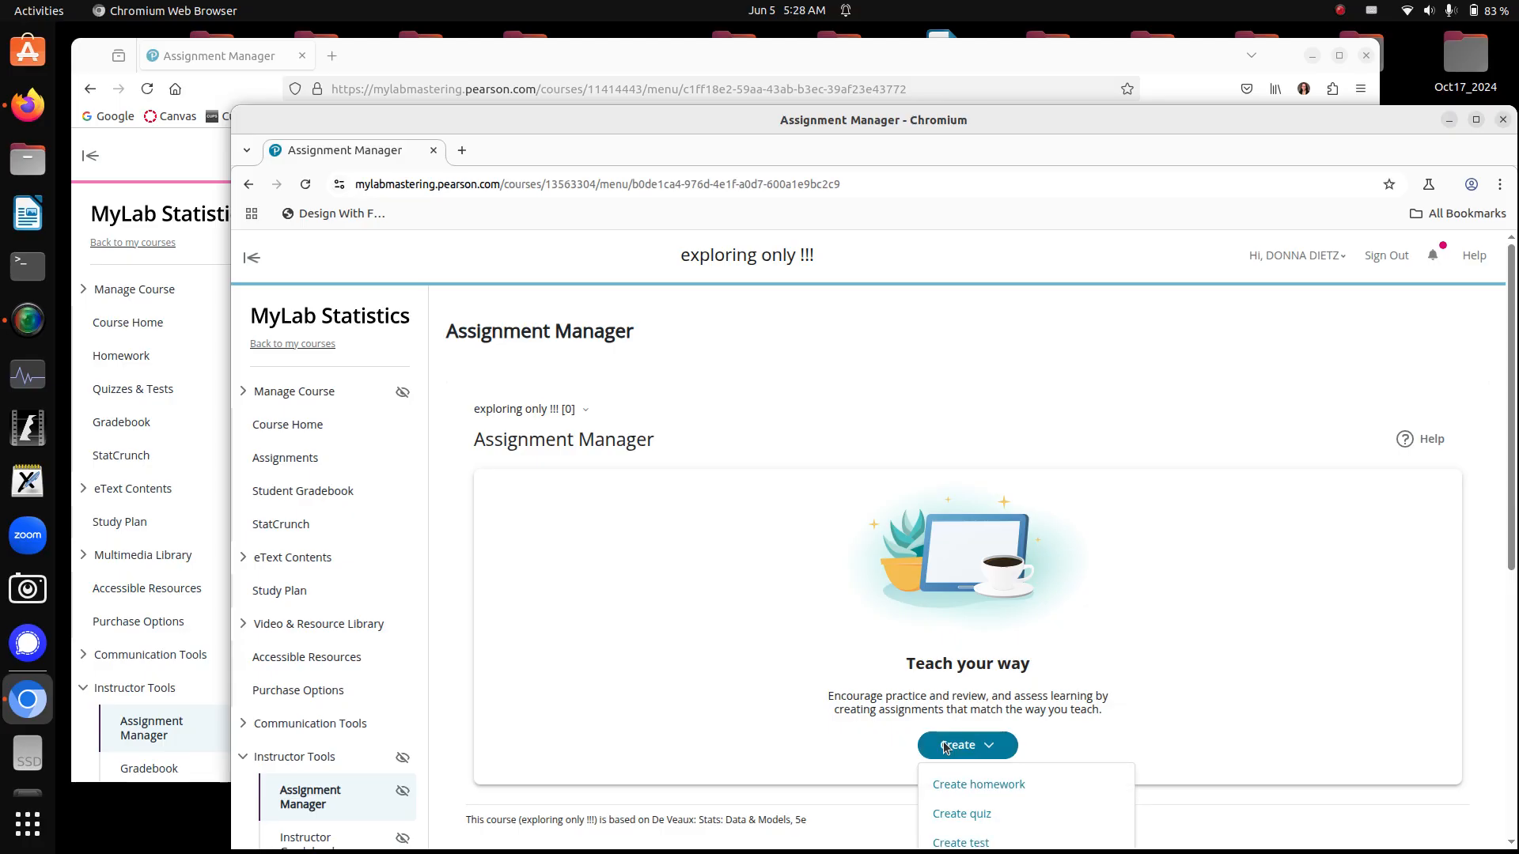
{"action": "left_click", "coordinate": [968, 783]}
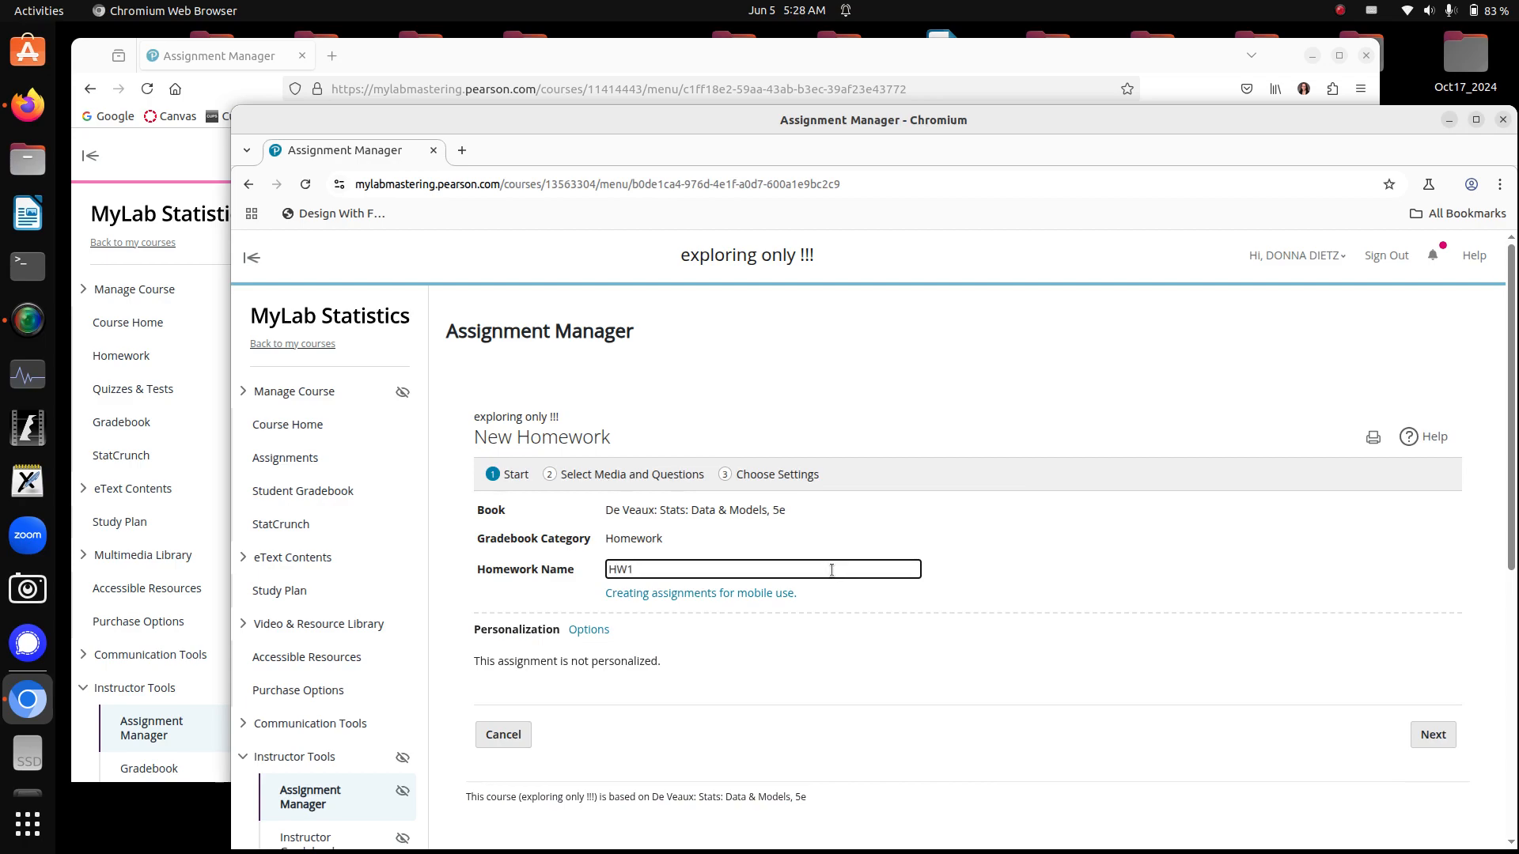
{"action": "left_click", "coordinate": [1423, 739]}
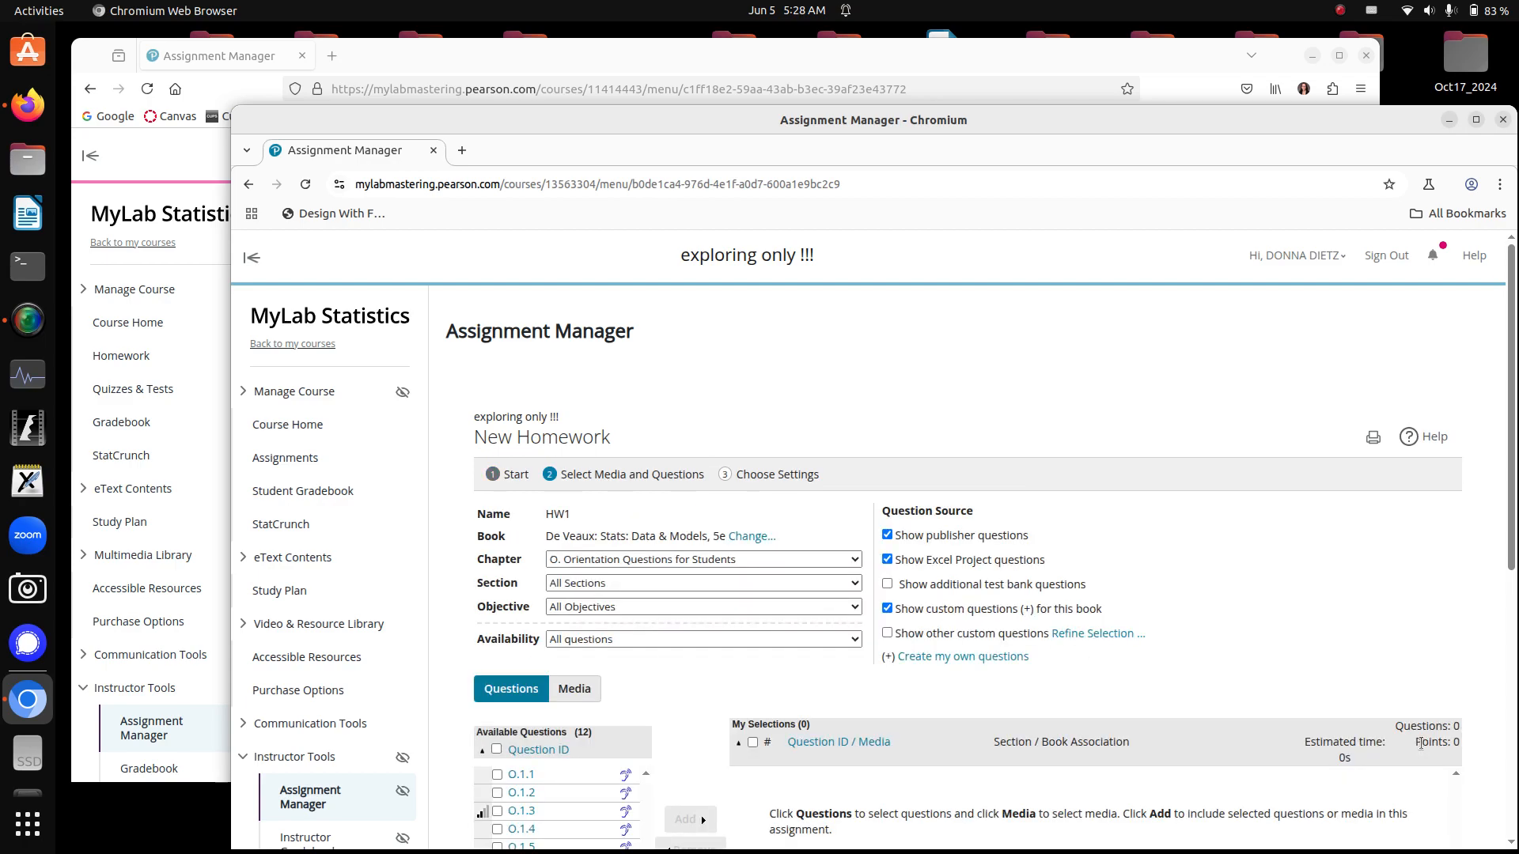
- Switch to Firefox, open the template course's HW01 for editing and proceed to its list of selected questions
{"action": "left_click", "coordinate": [950, 63]}
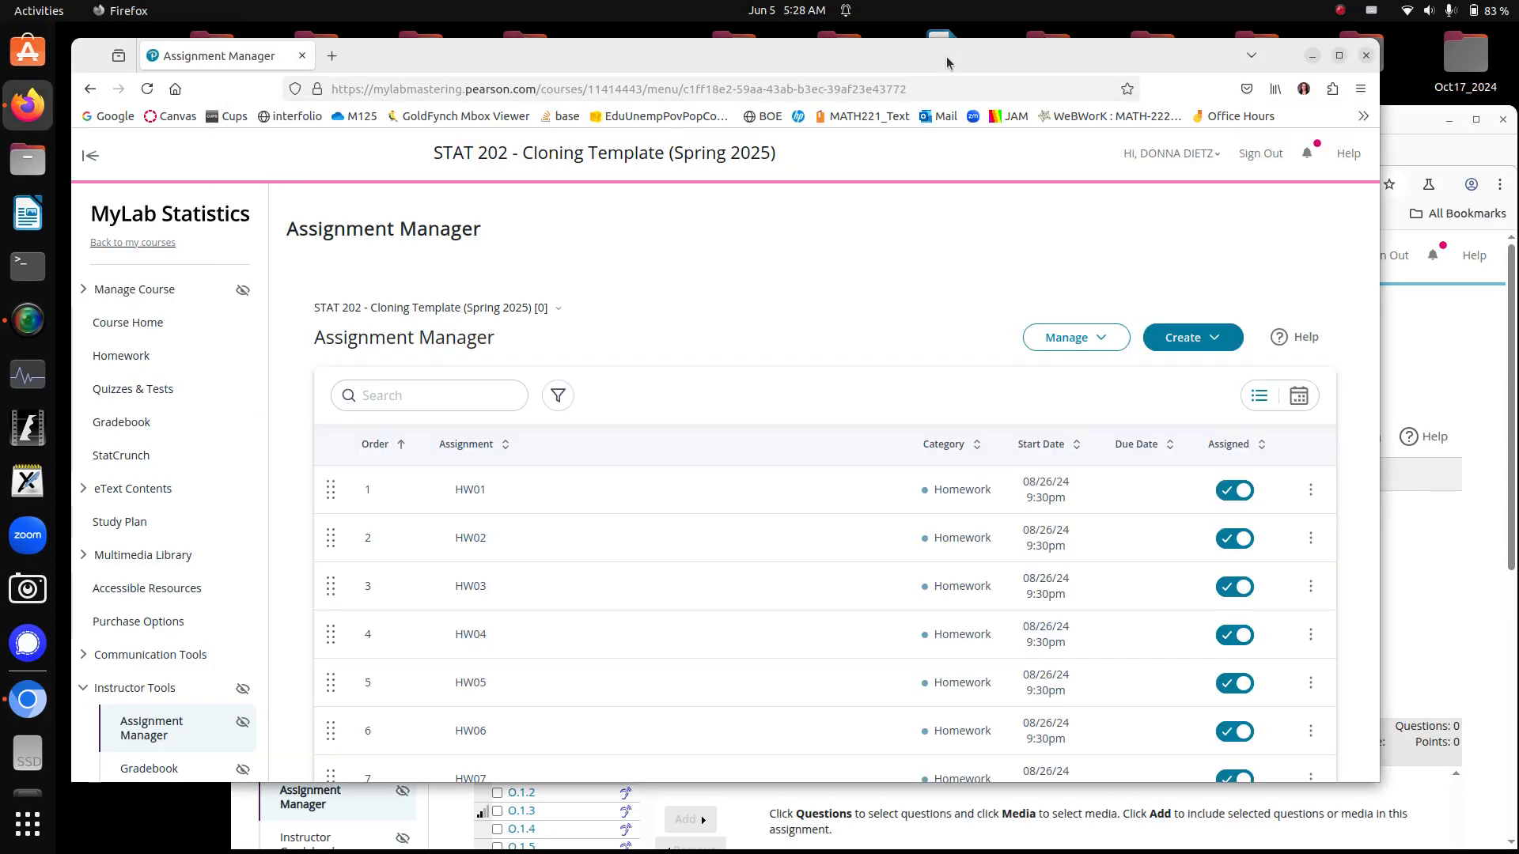
{"action": "left_click", "coordinate": [1310, 490]}
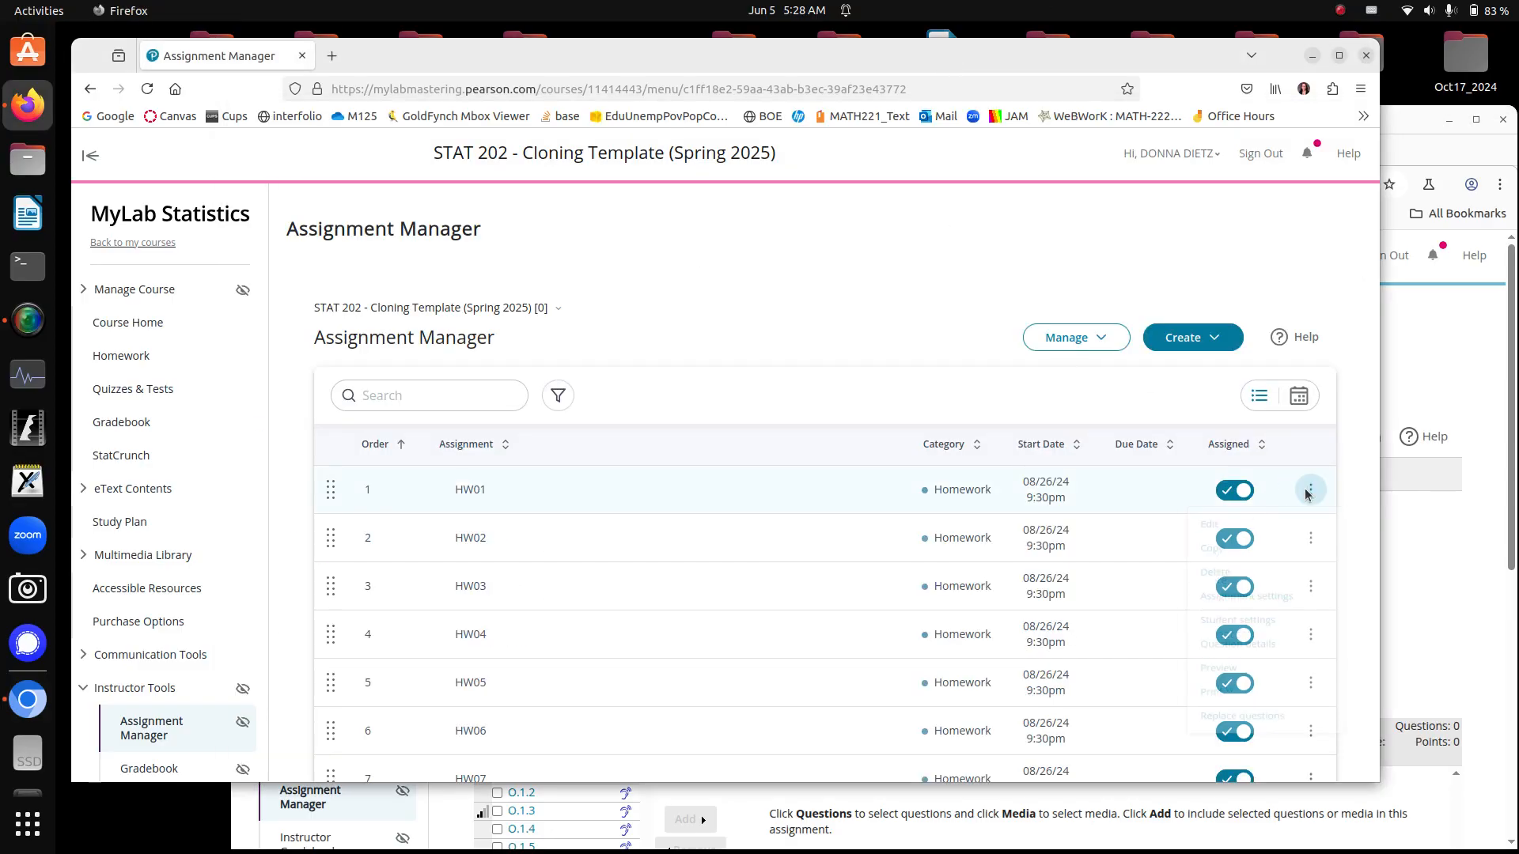
{"action": "left_click", "coordinate": [1223, 527]}
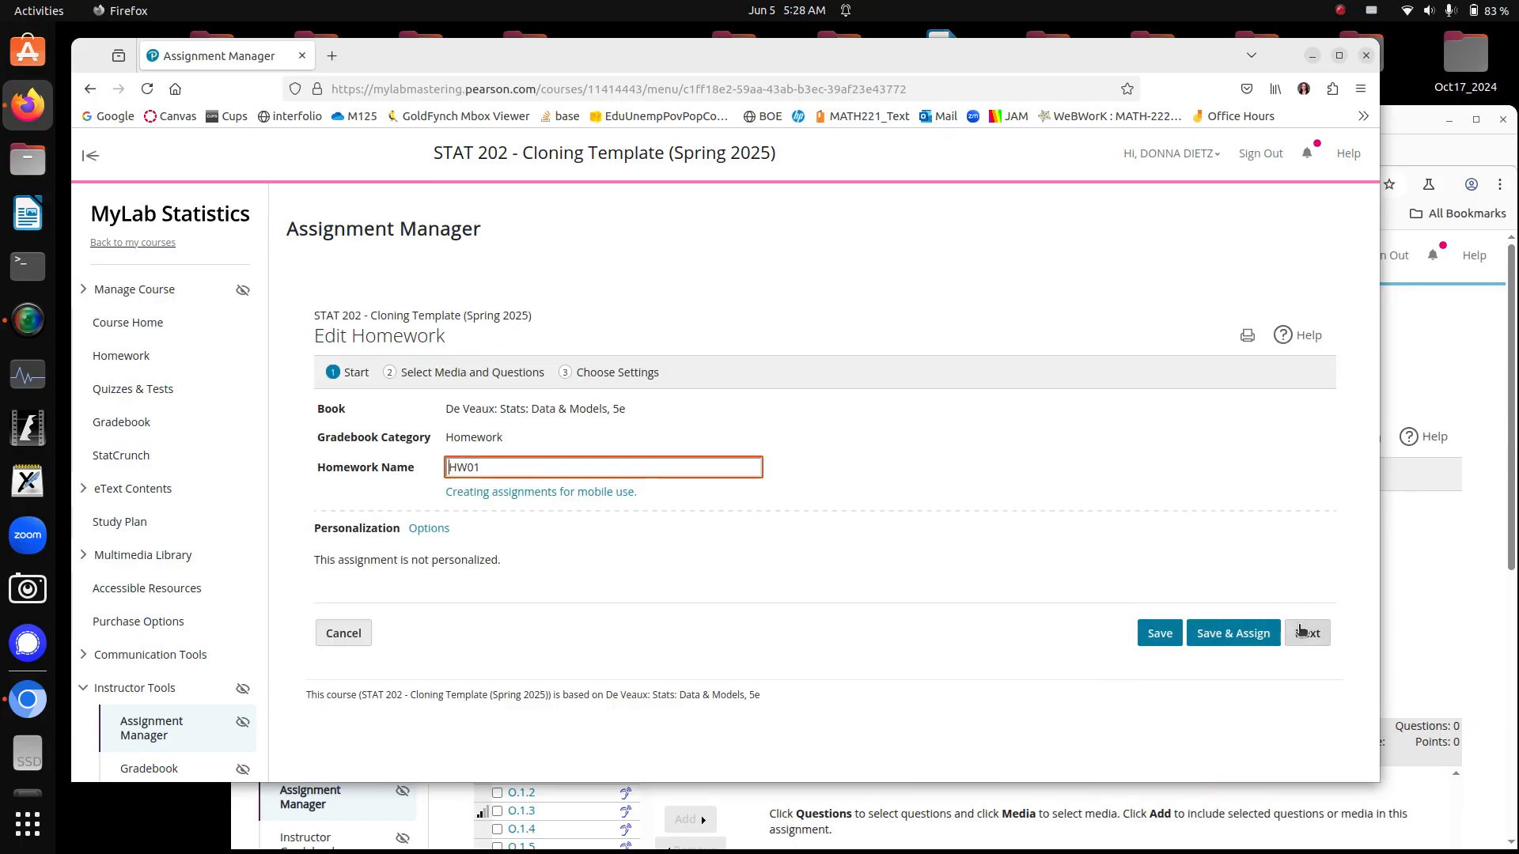
{"action": "left_click", "coordinate": [1302, 631]}
{"action": "scroll", "coordinate": [1297, 630], "scroll_direction": "down", "scroll_amount": 3}
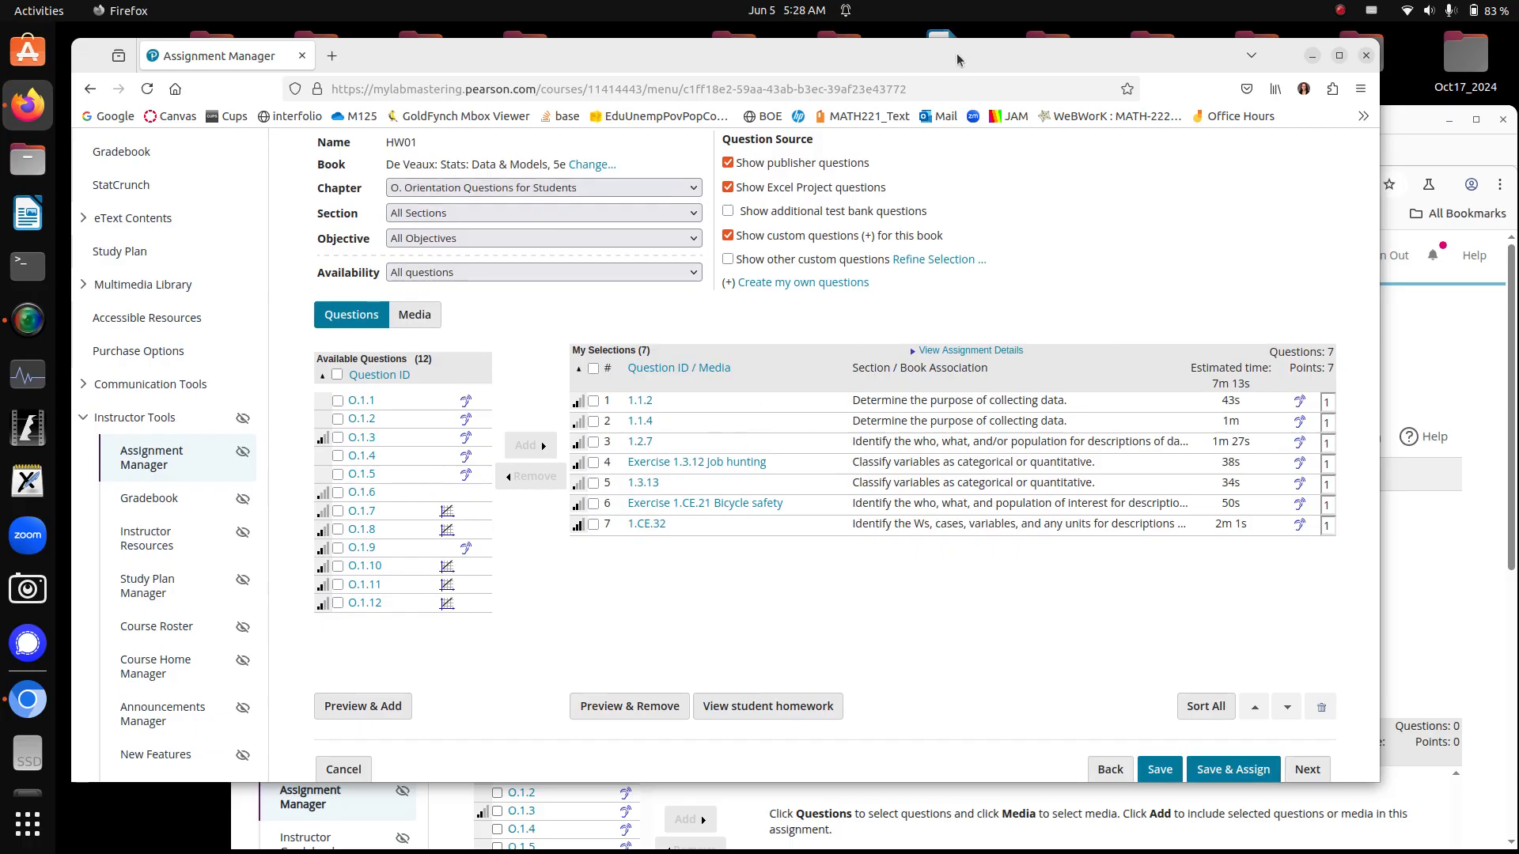
- Arrange the Firefox and Chromium windows so the template's selected questions stay readable, and set HW1's chapter to "1. Stats Starts Here" in Chromium
{"action": "left_click_drag", "start_coordinate": [957, 59], "coordinate": [524, 101]}
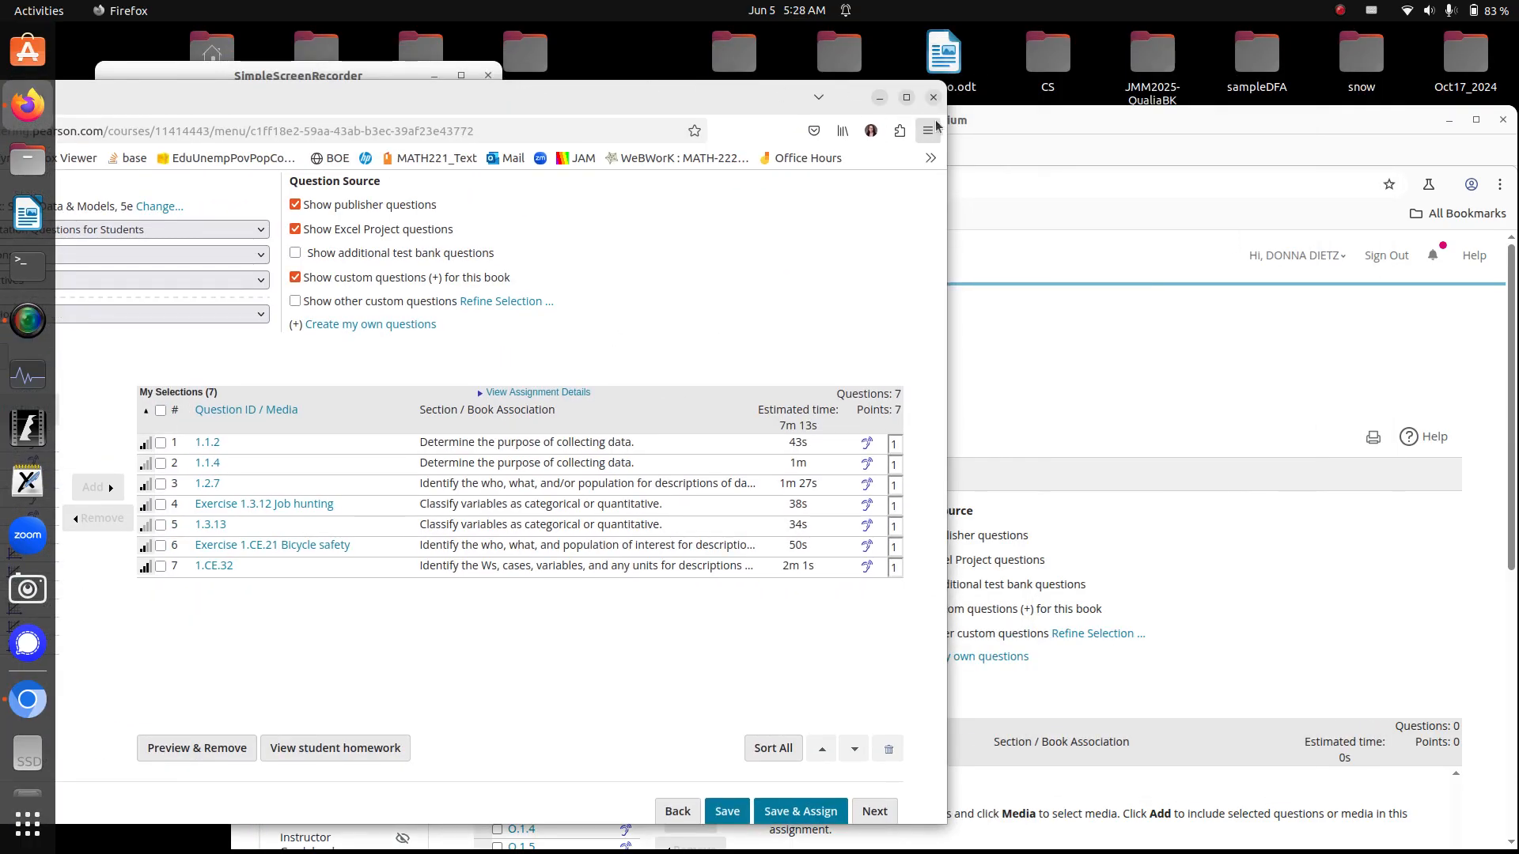
{"action": "left_click", "coordinate": [1033, 129]}
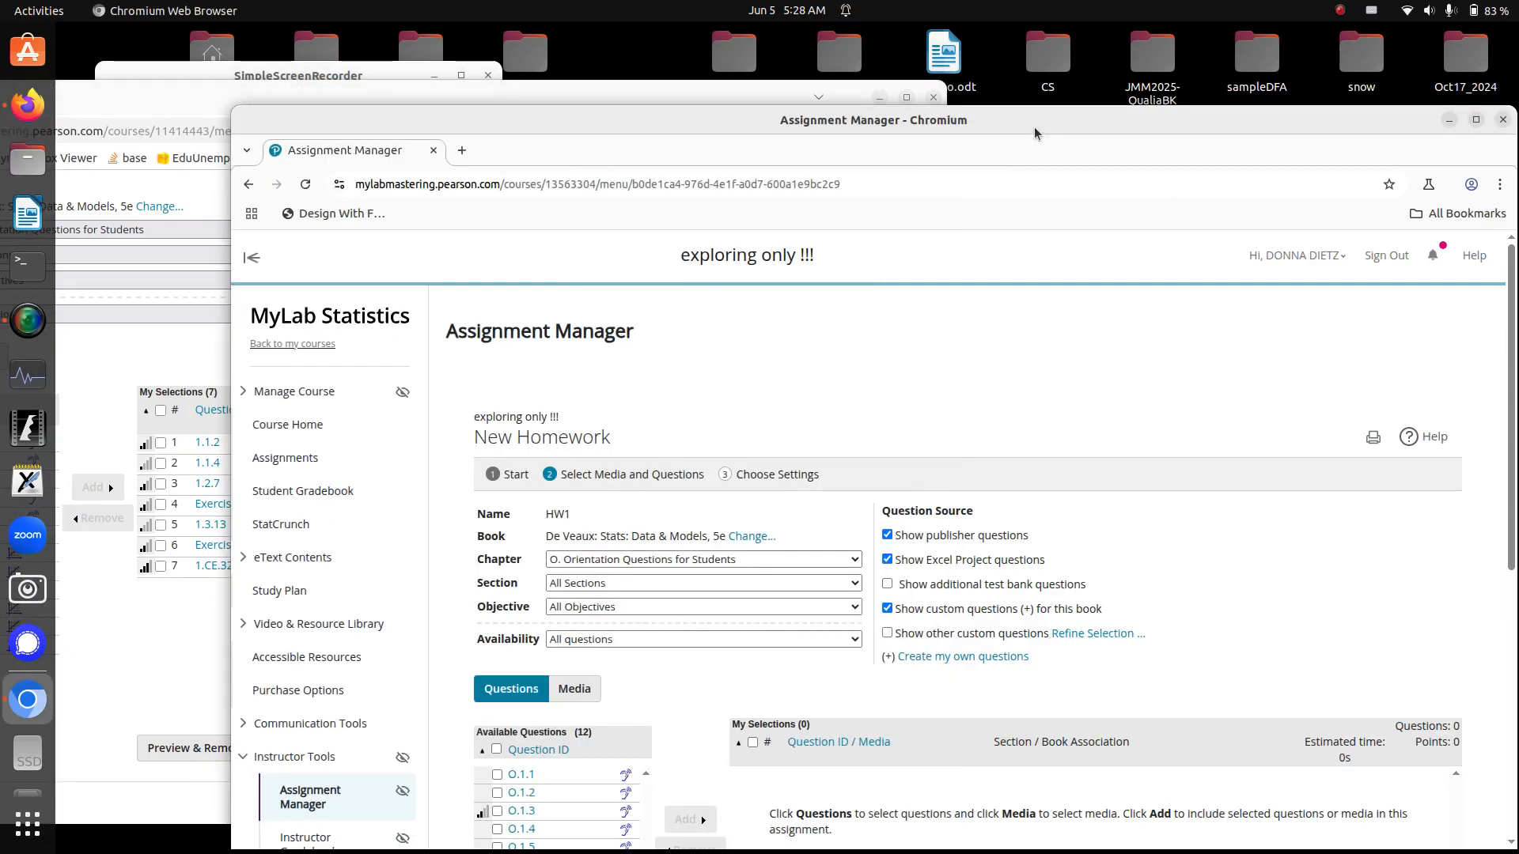
{"action": "left_click", "coordinate": [721, 562]}
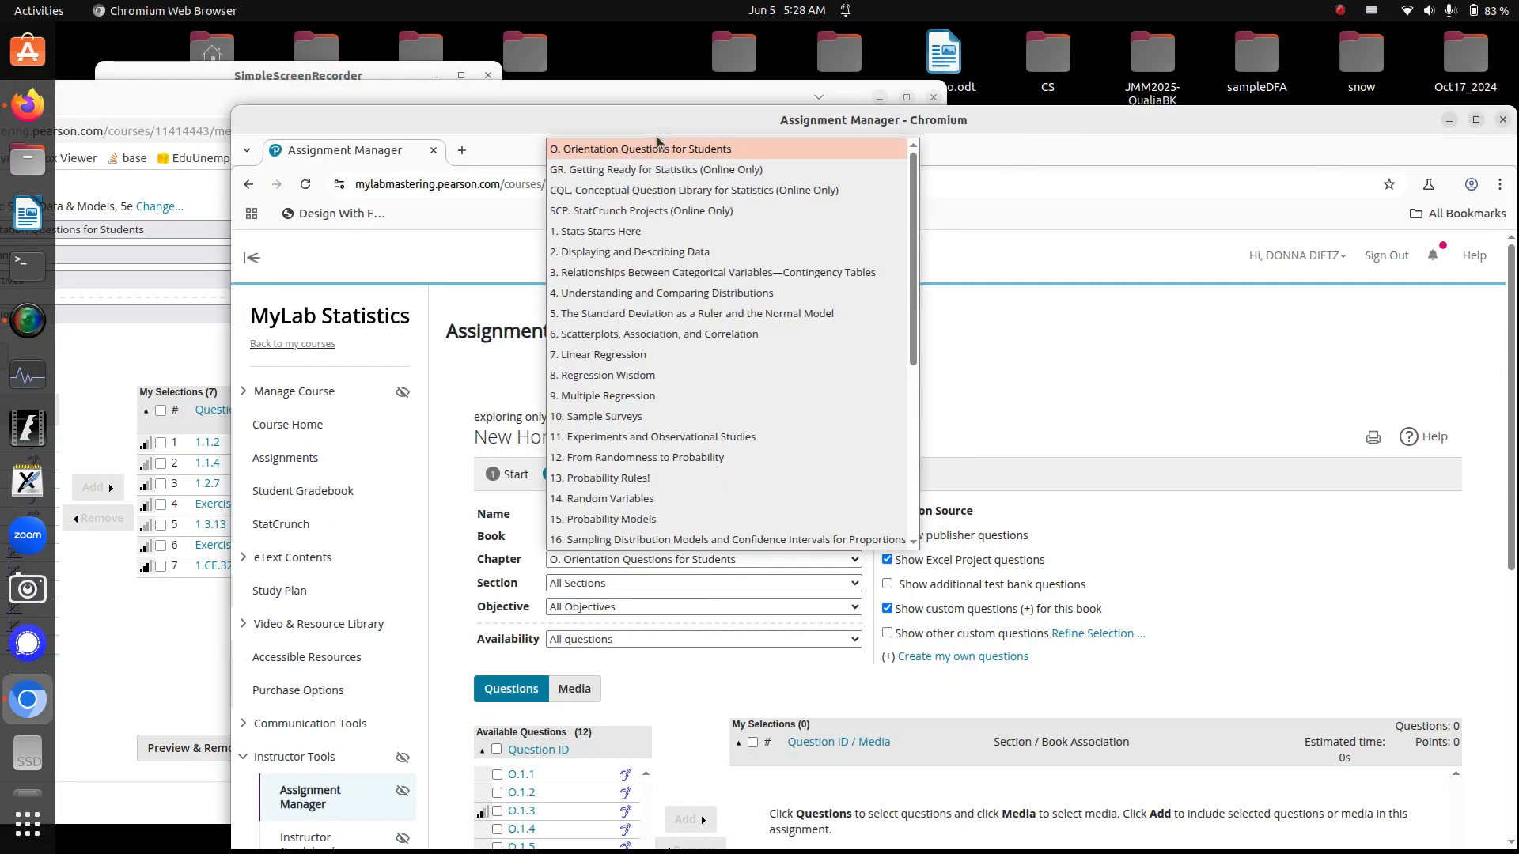
{"action": "left_click", "coordinate": [627, 231]}
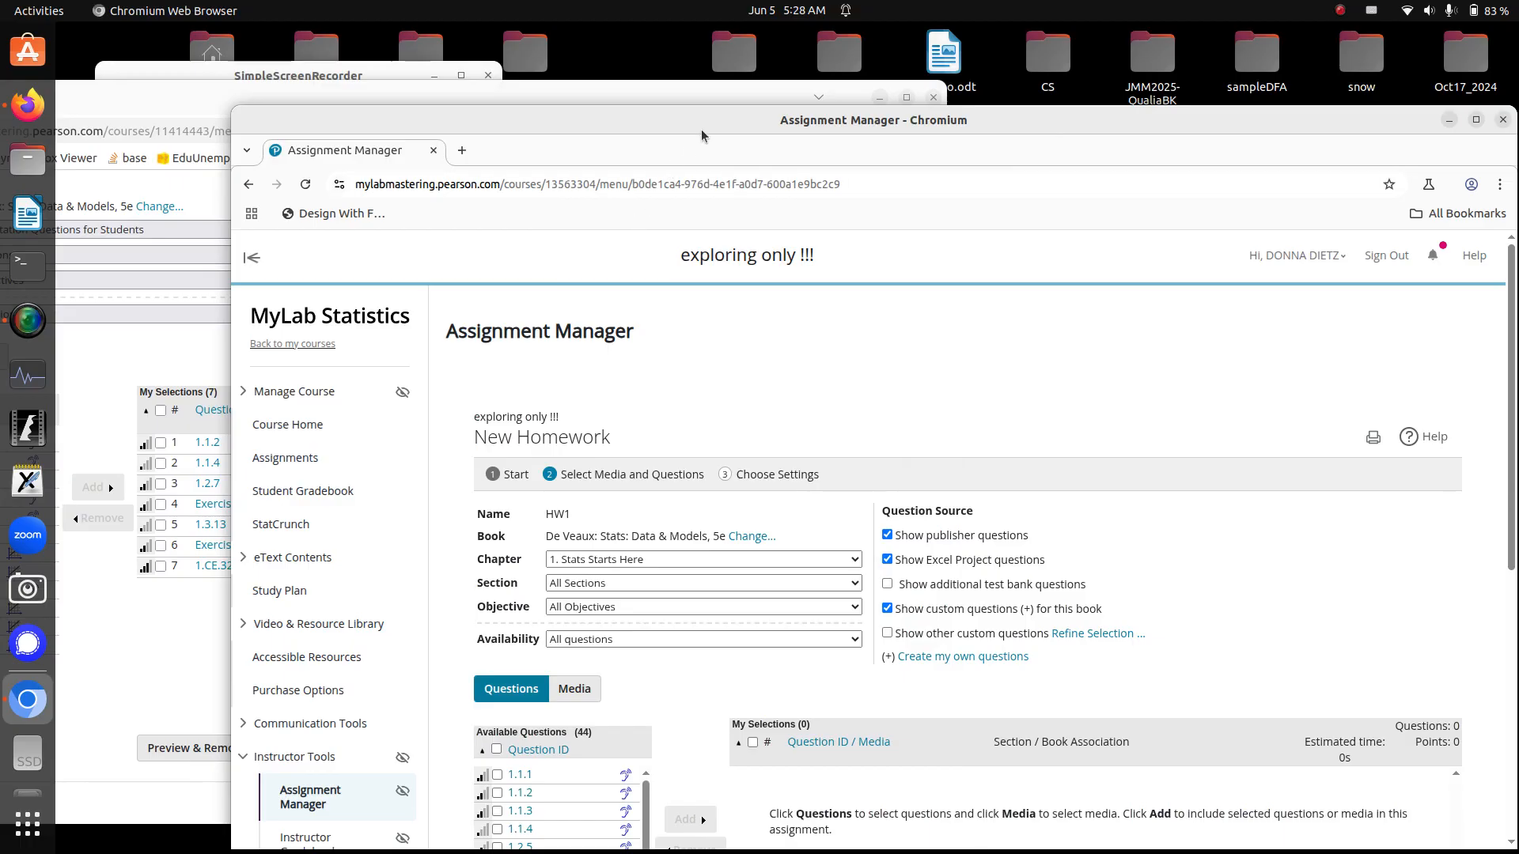
{"action": "left_click_drag", "start_coordinate": [701, 130], "coordinate": [772, 75]}
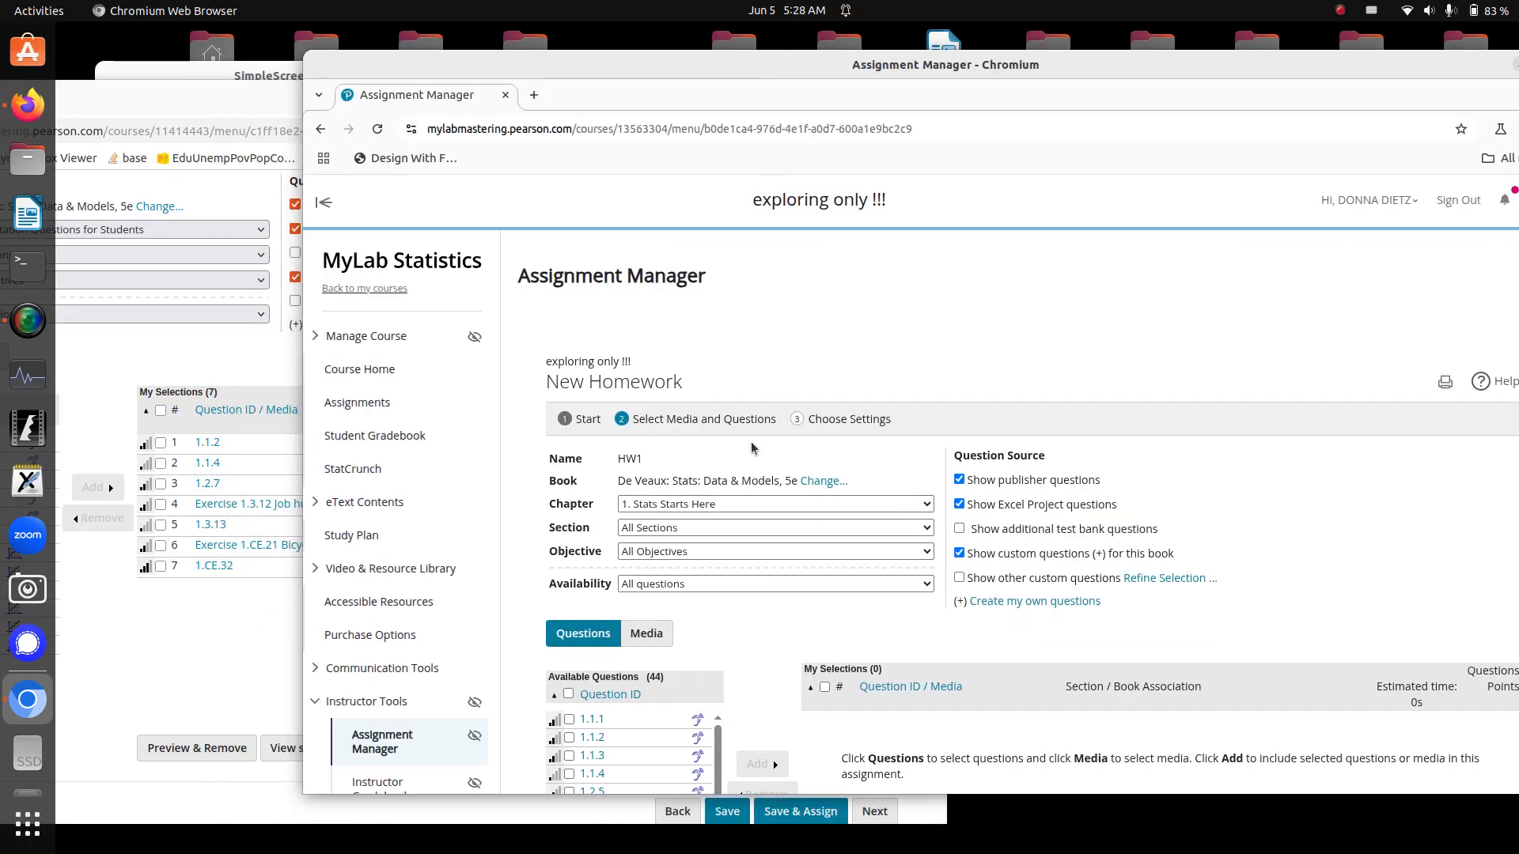
- Mark questions 1.1.2, 1.1.4, 1.2.7, Exercise 1.3.12, 1.3.13, Exercise 1.CE.21 and 1.CE.32 among the available questions, and bring the whole window into view
{"action": "scroll", "coordinate": [758, 657], "scroll_direction": "down", "scroll_amount": 5}
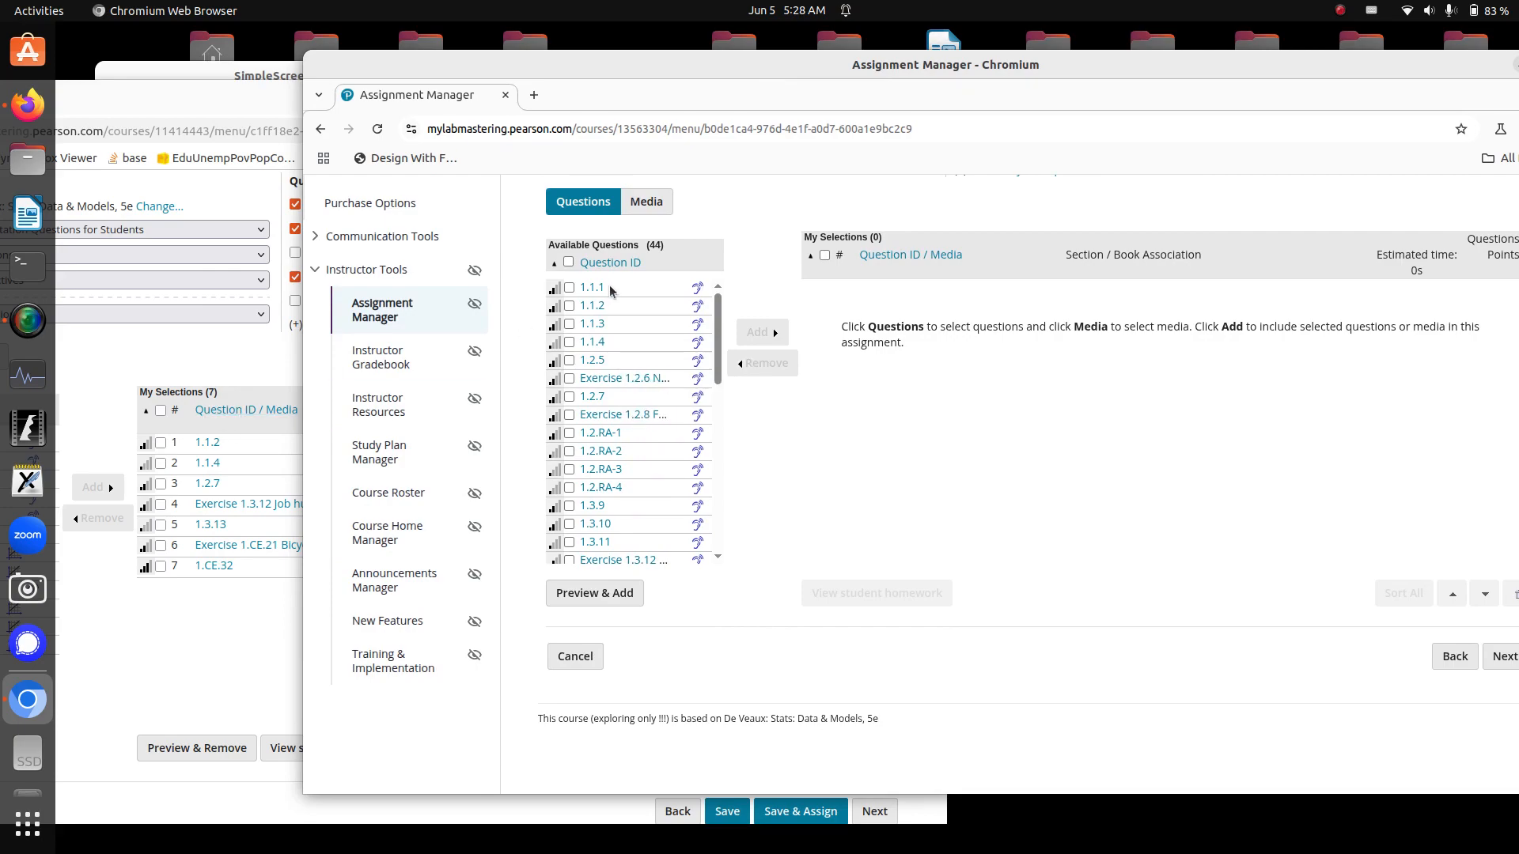
{"action": "left_click", "coordinate": [569, 306]}
{"action": "left_click", "coordinate": [569, 560]}
{"action": "scroll", "coordinate": [626, 491], "scroll_direction": "down", "scroll_amount": 3}
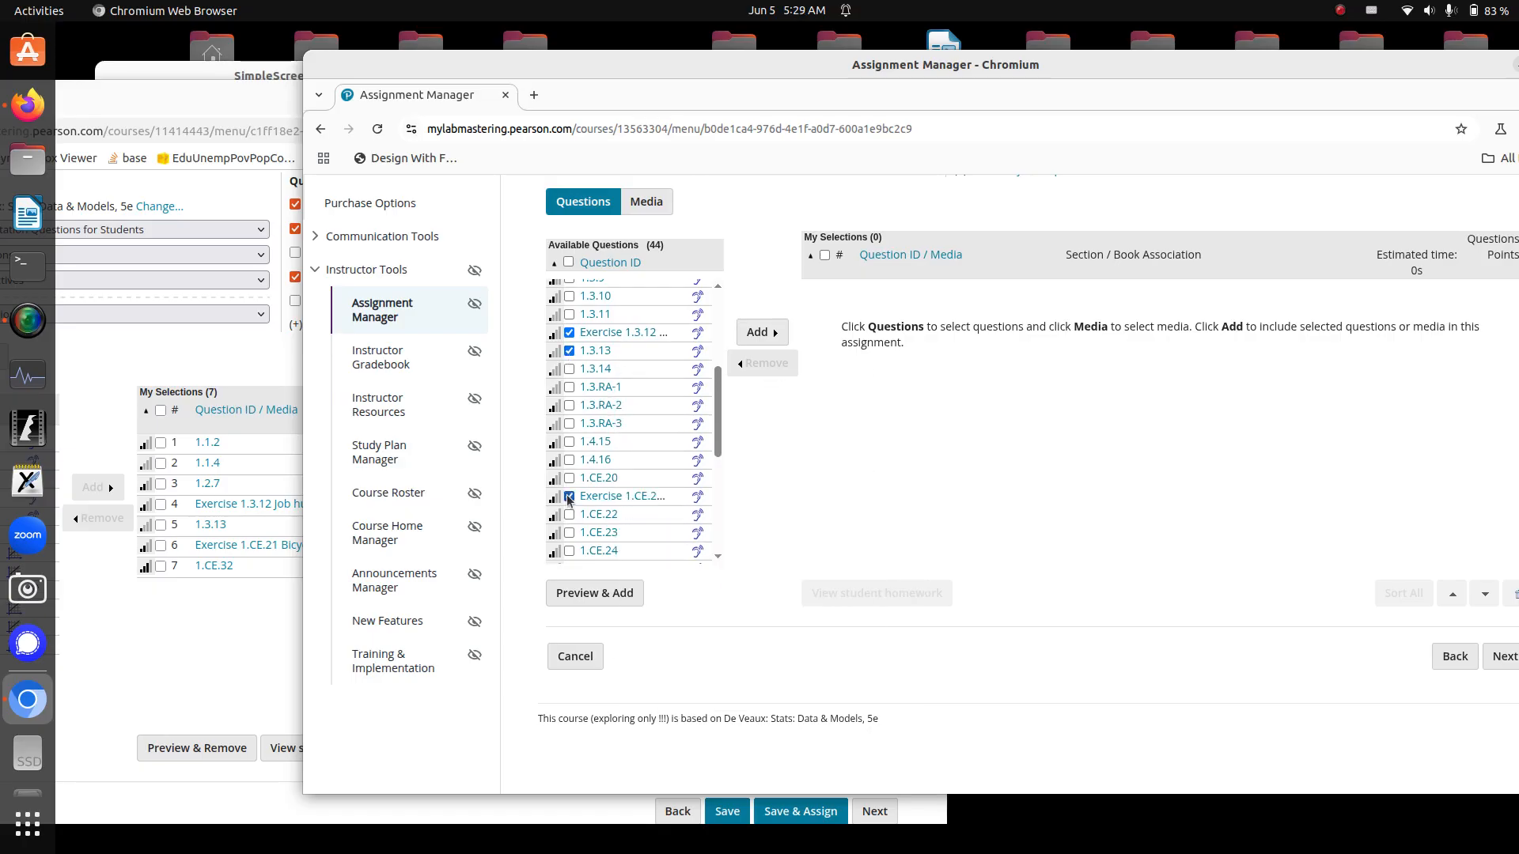
{"action": "scroll", "coordinate": [568, 498], "scroll_direction": "down", "scroll_amount": 2}
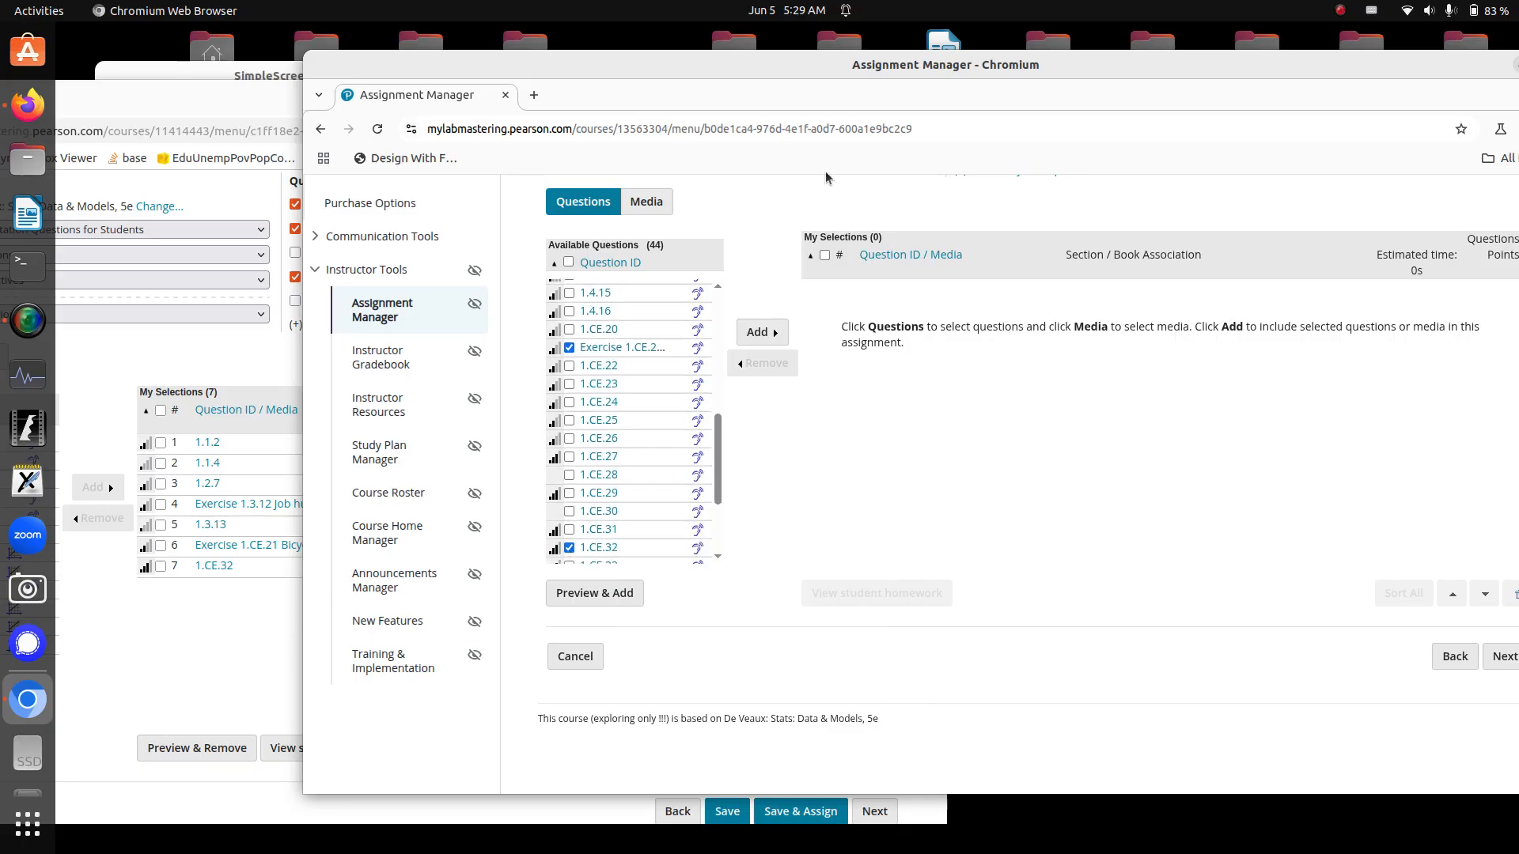
{"action": "double_click", "coordinate": [862, 67]}
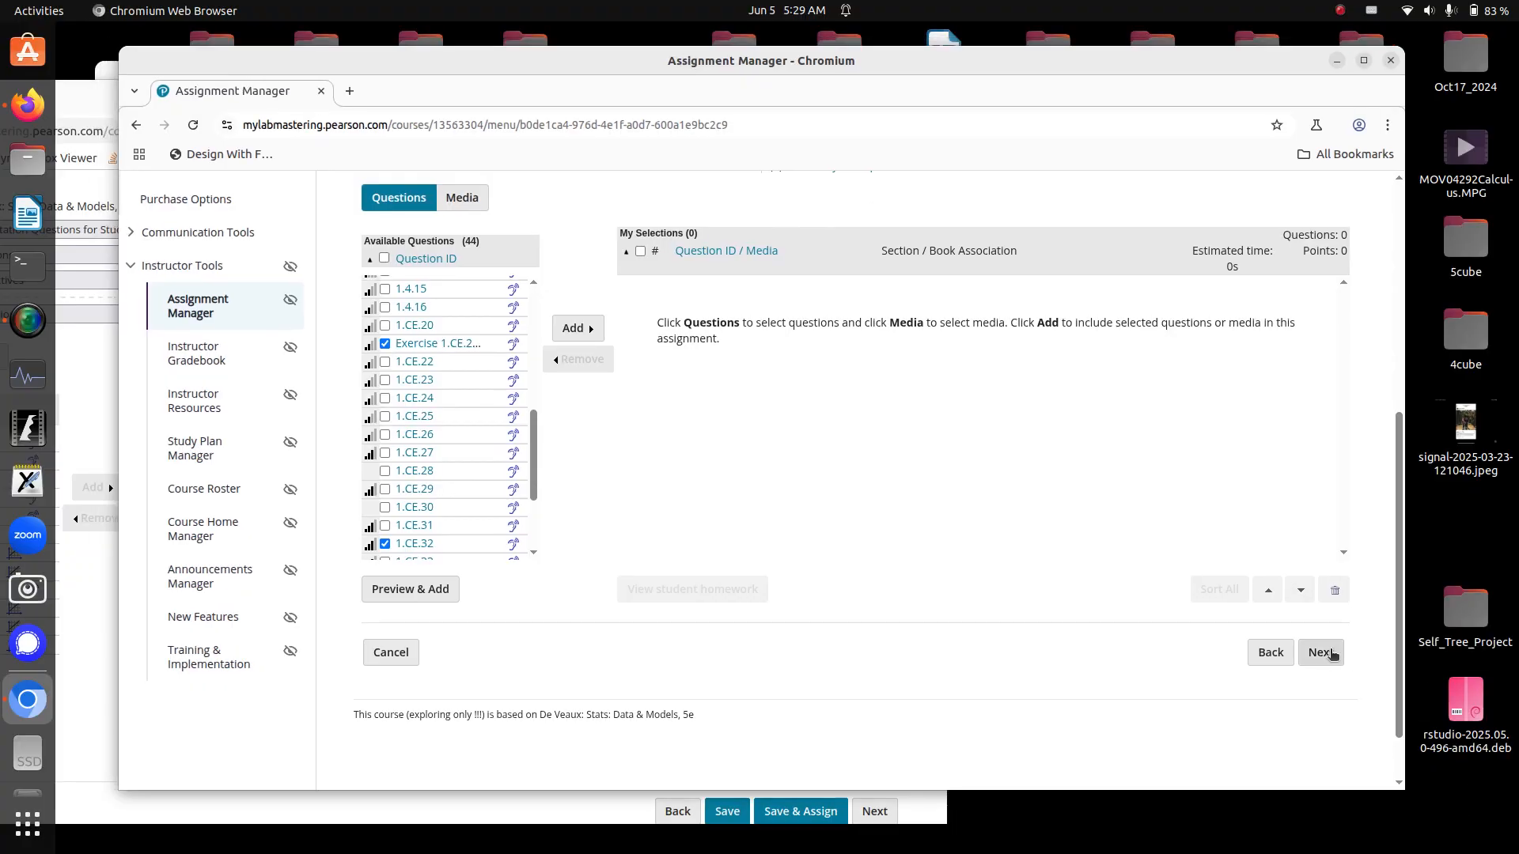
{"action": "left_click", "coordinate": [1328, 655]}
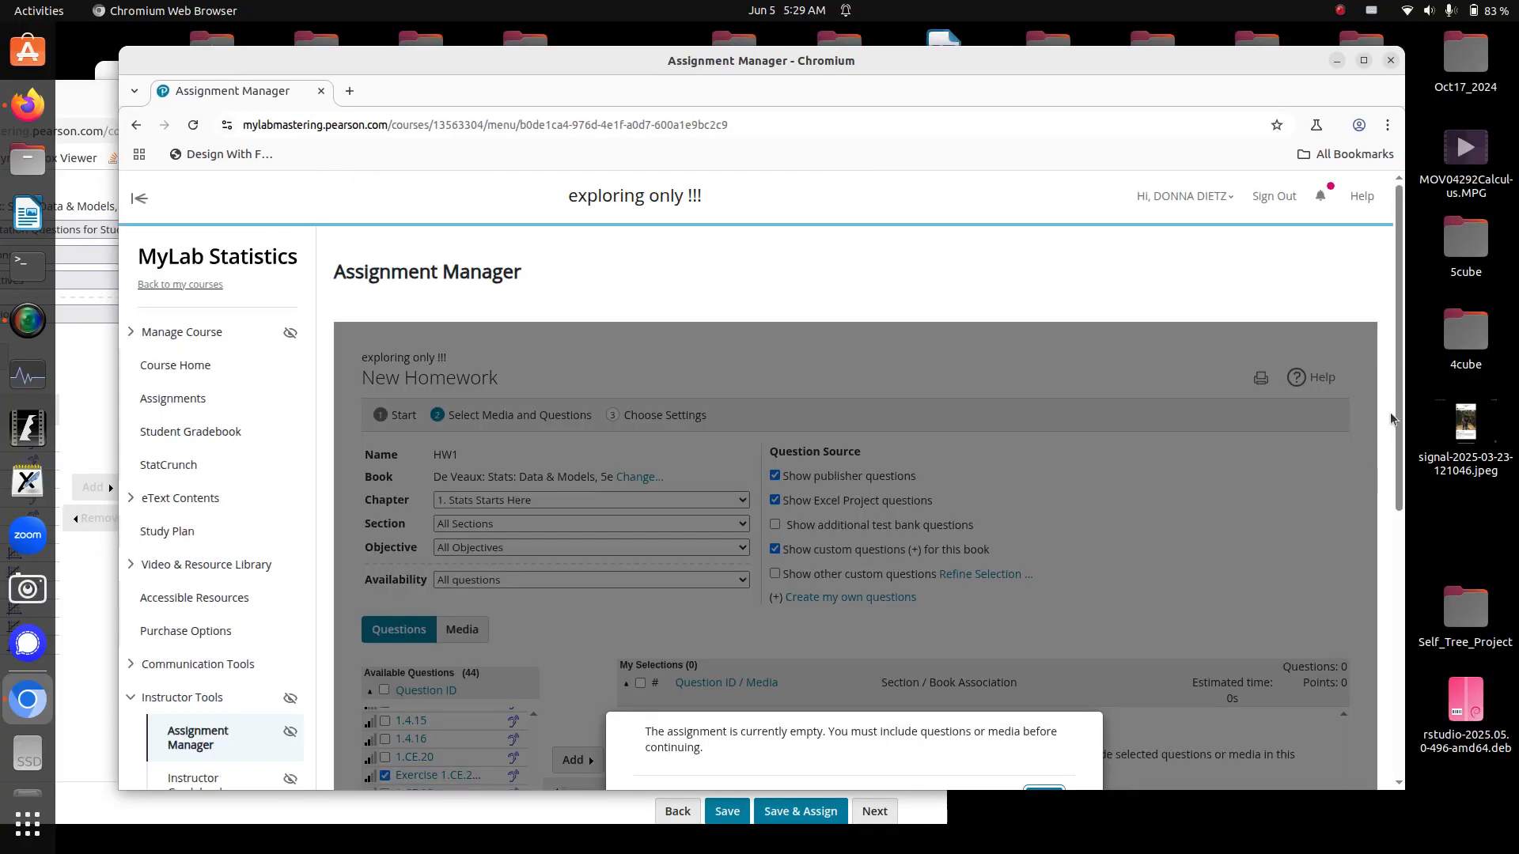
{"action": "left_click_drag", "start_coordinate": [1402, 420], "coordinate": [1400, 559]}
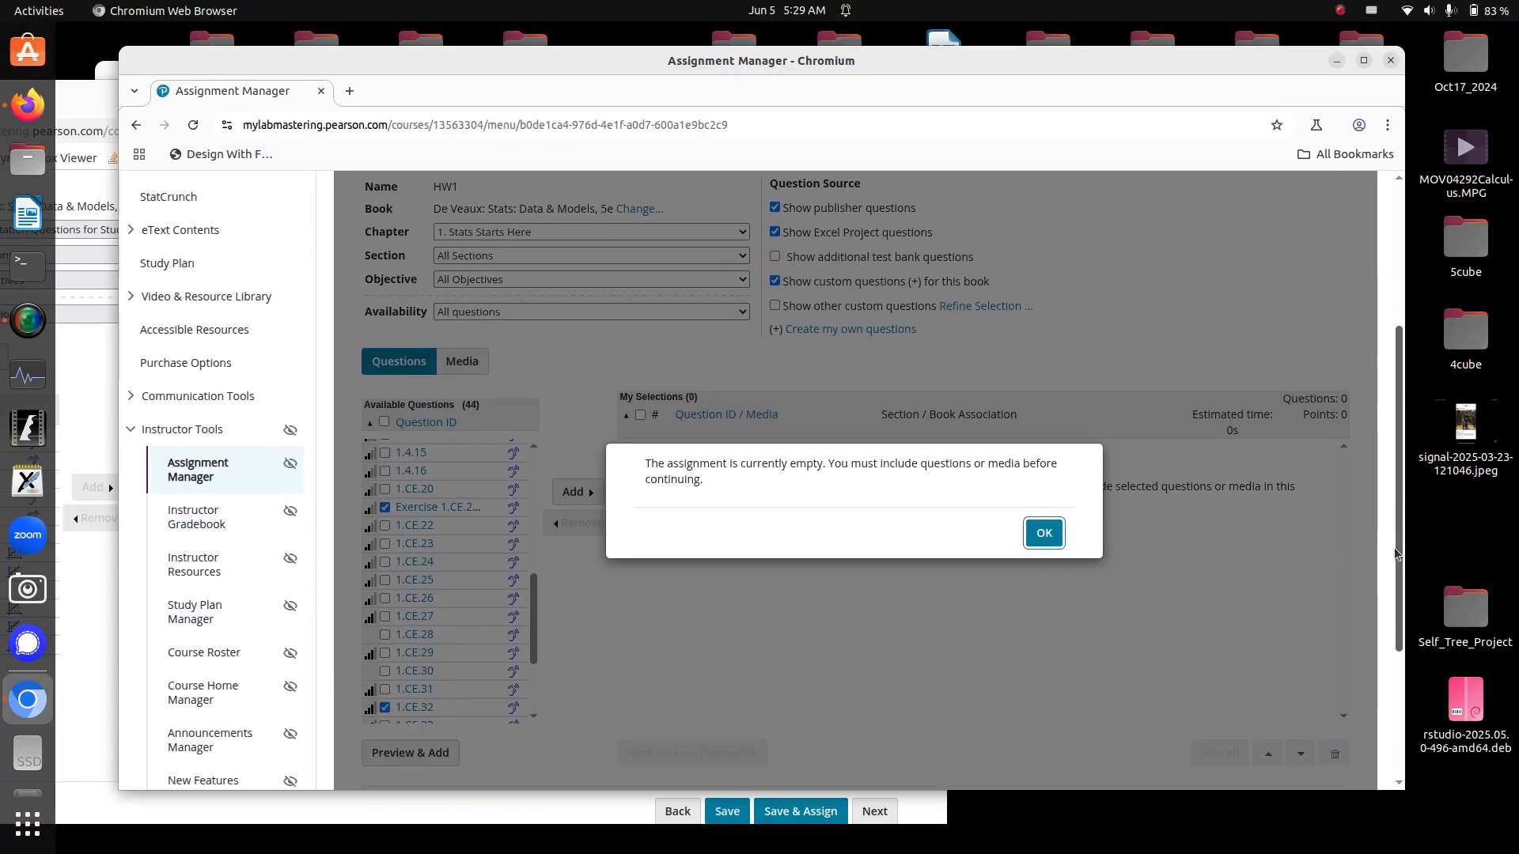
{"action": "left_click", "coordinate": [1045, 534]}
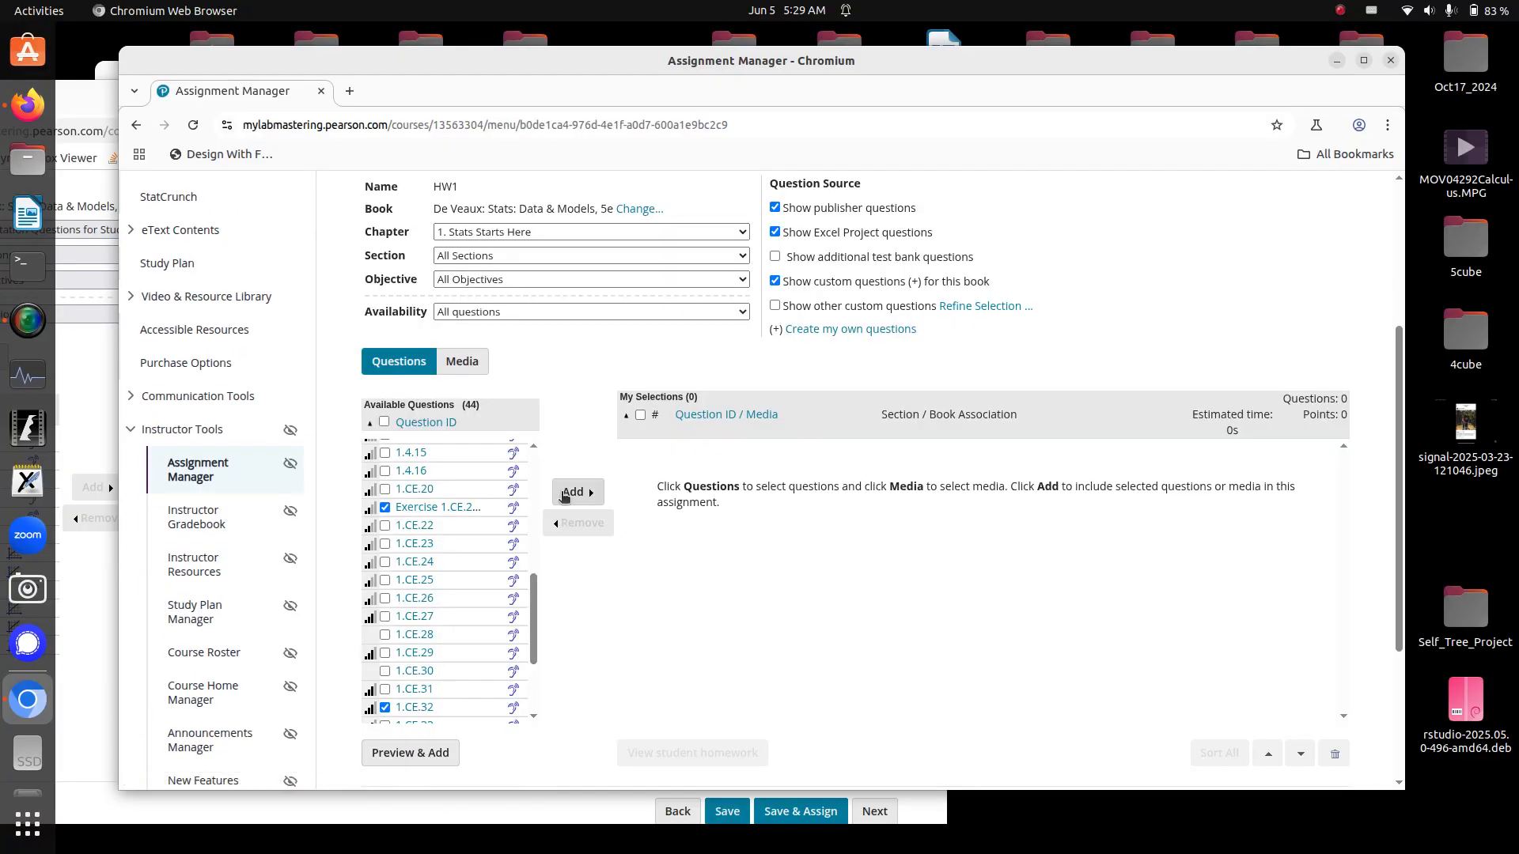
- Add the marked questions to HW1's selections and proceed to choosing its settings
{"action": "left_click", "coordinate": [564, 496]}
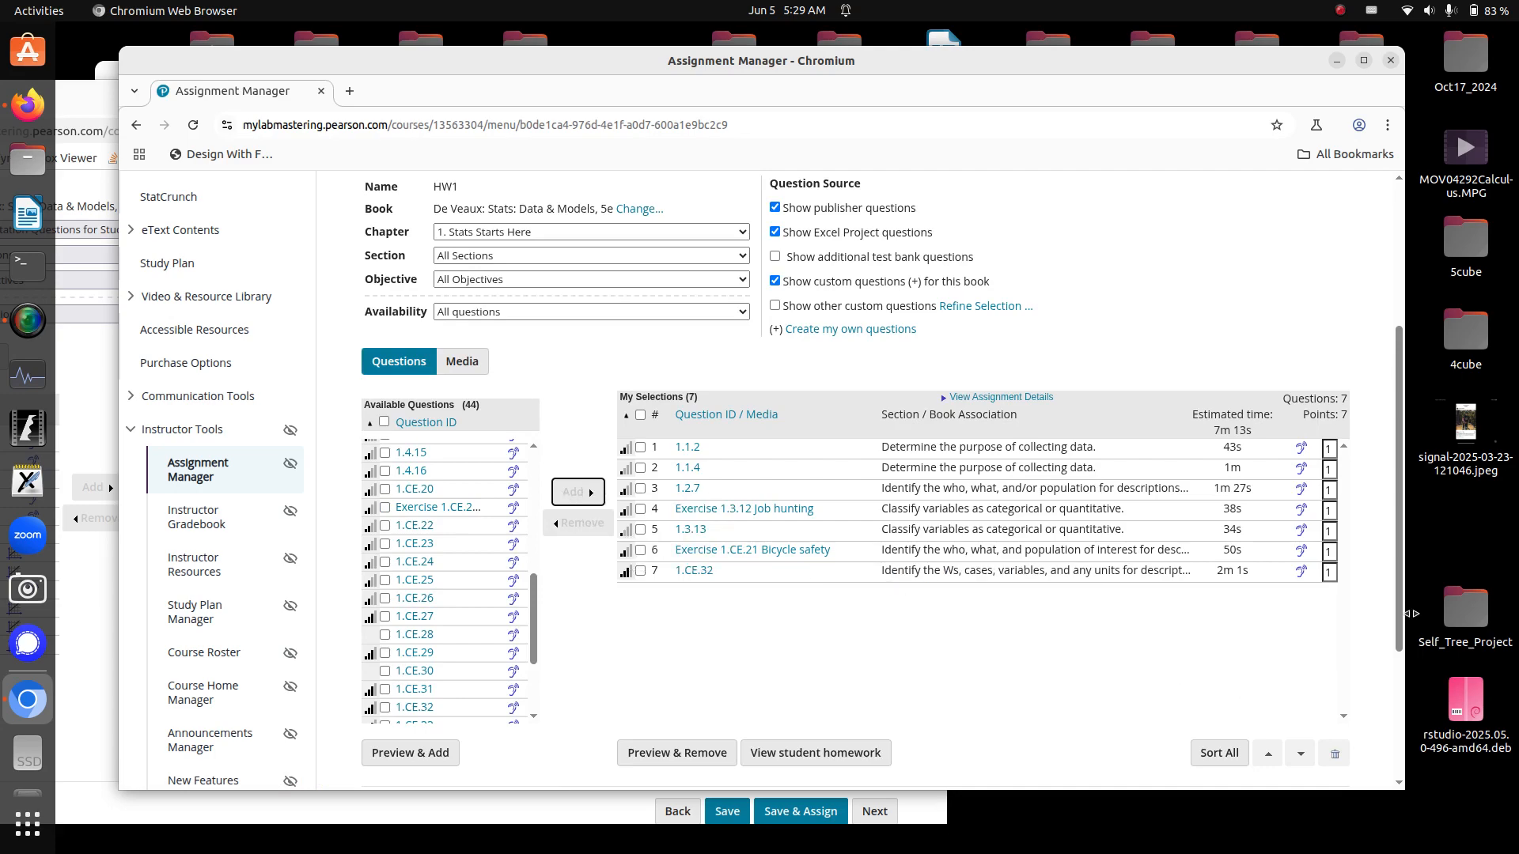
{"action": "left_click_drag", "start_coordinate": [1404, 622], "coordinate": [1403, 714]}
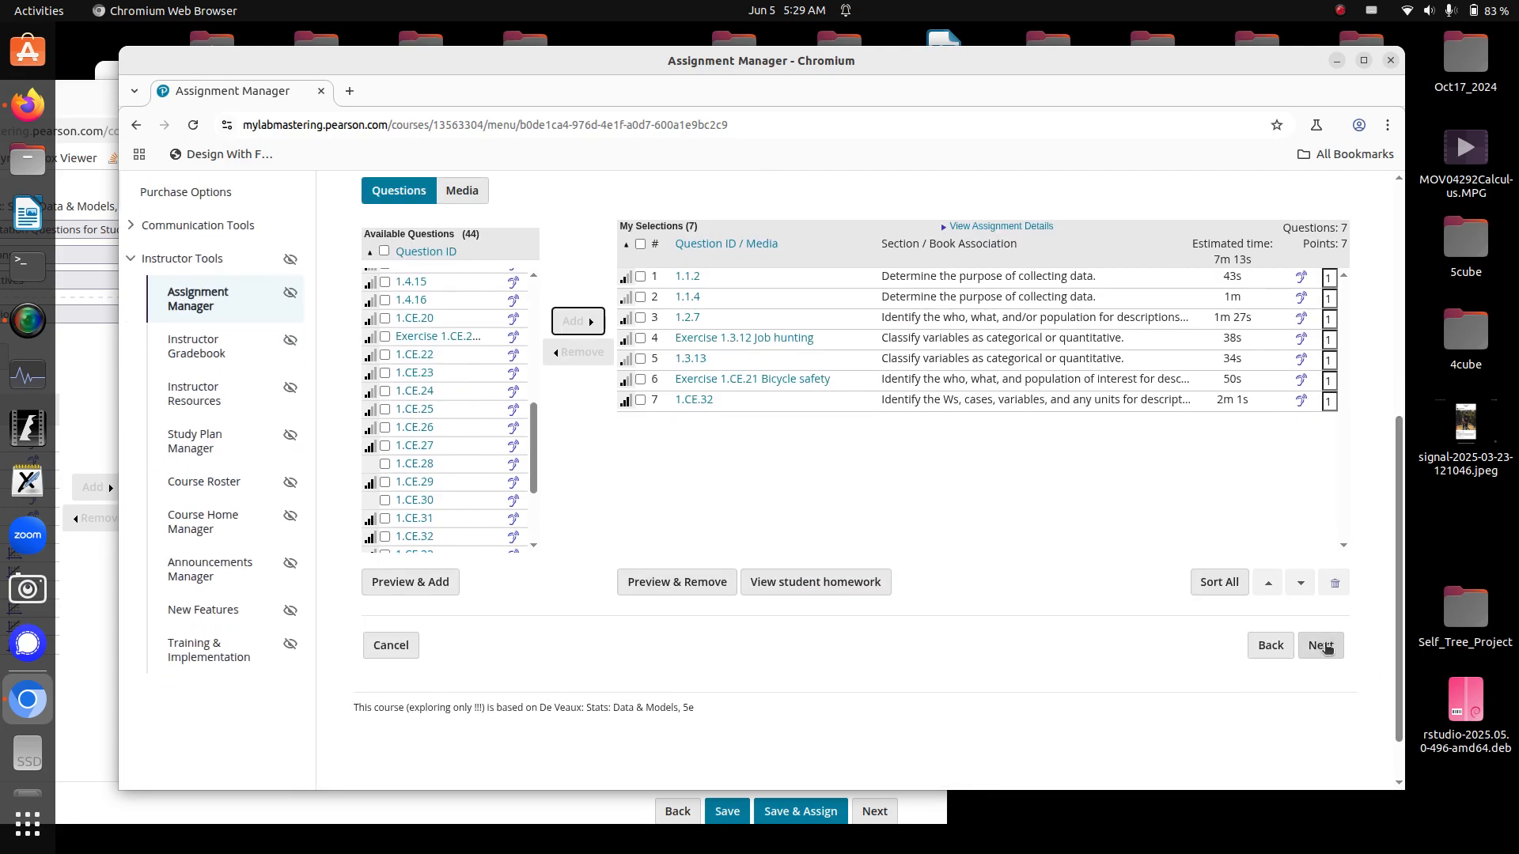
{"action": "left_click", "coordinate": [1326, 654]}
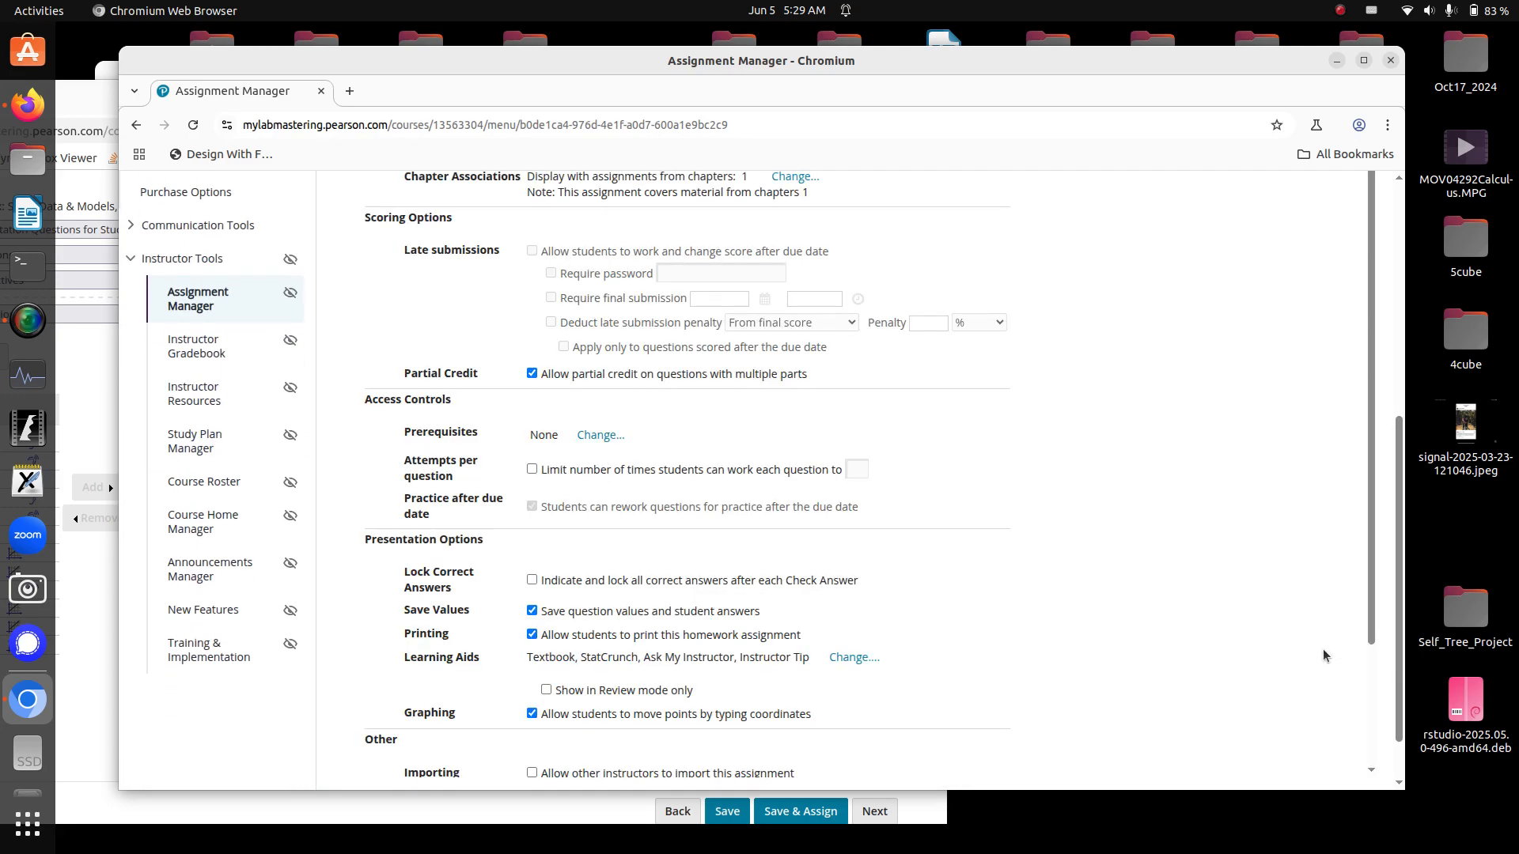
- Review HW1's availability, scoring, access and presentation settings, and save the homework without assigning it
{"action": "scroll", "coordinate": [1050, 525], "scroll_direction": "up", "scroll_amount": 5}
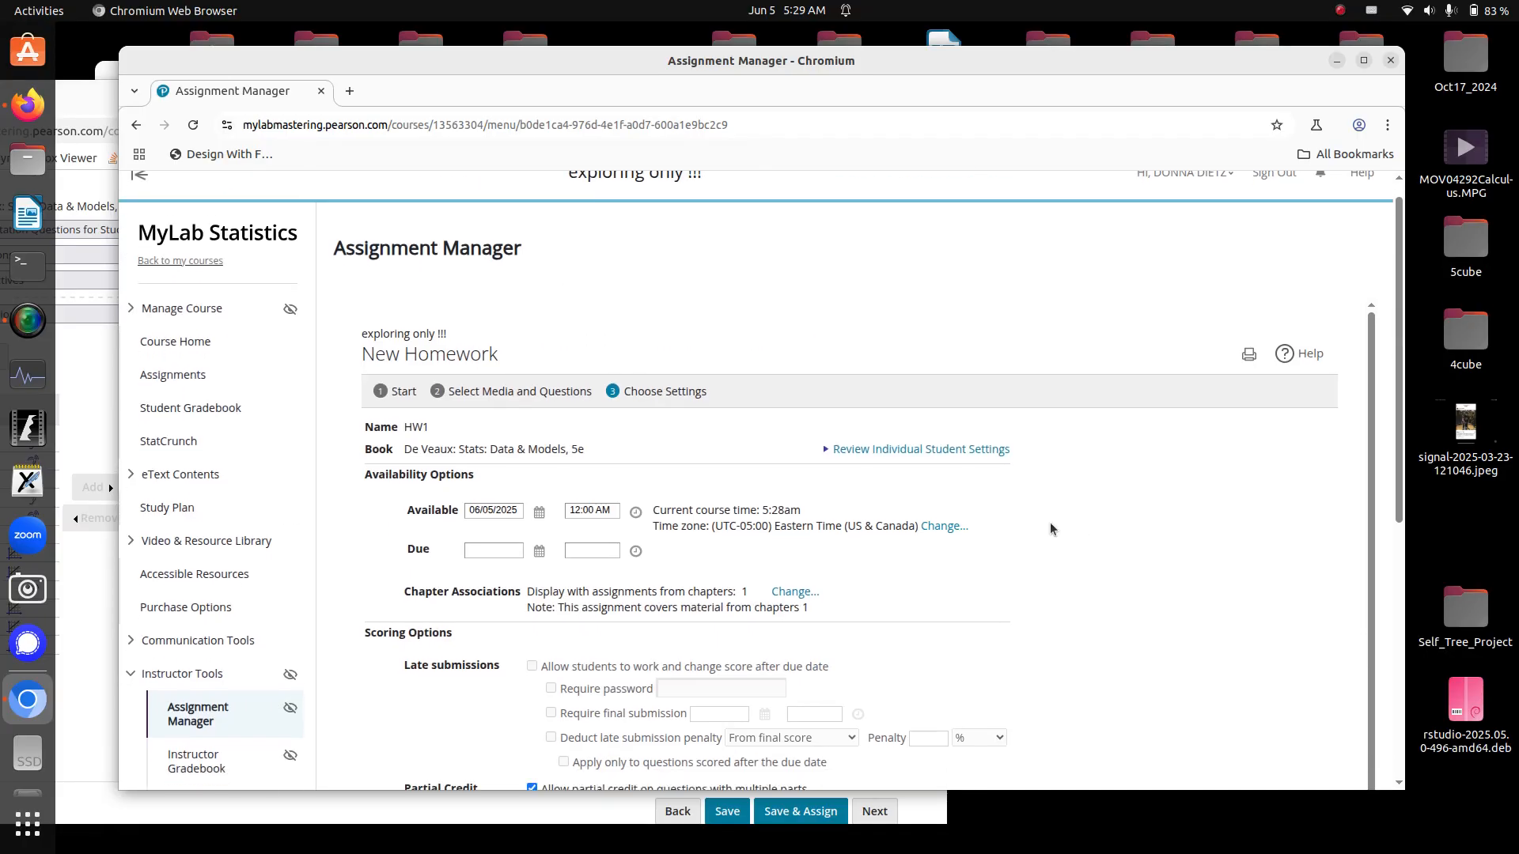
{"action": "scroll", "coordinate": [1050, 525], "scroll_direction": "down", "scroll_amount": 2}
{"action": "scroll", "coordinate": [1050, 529], "scroll_direction": "down", "scroll_amount": 8}
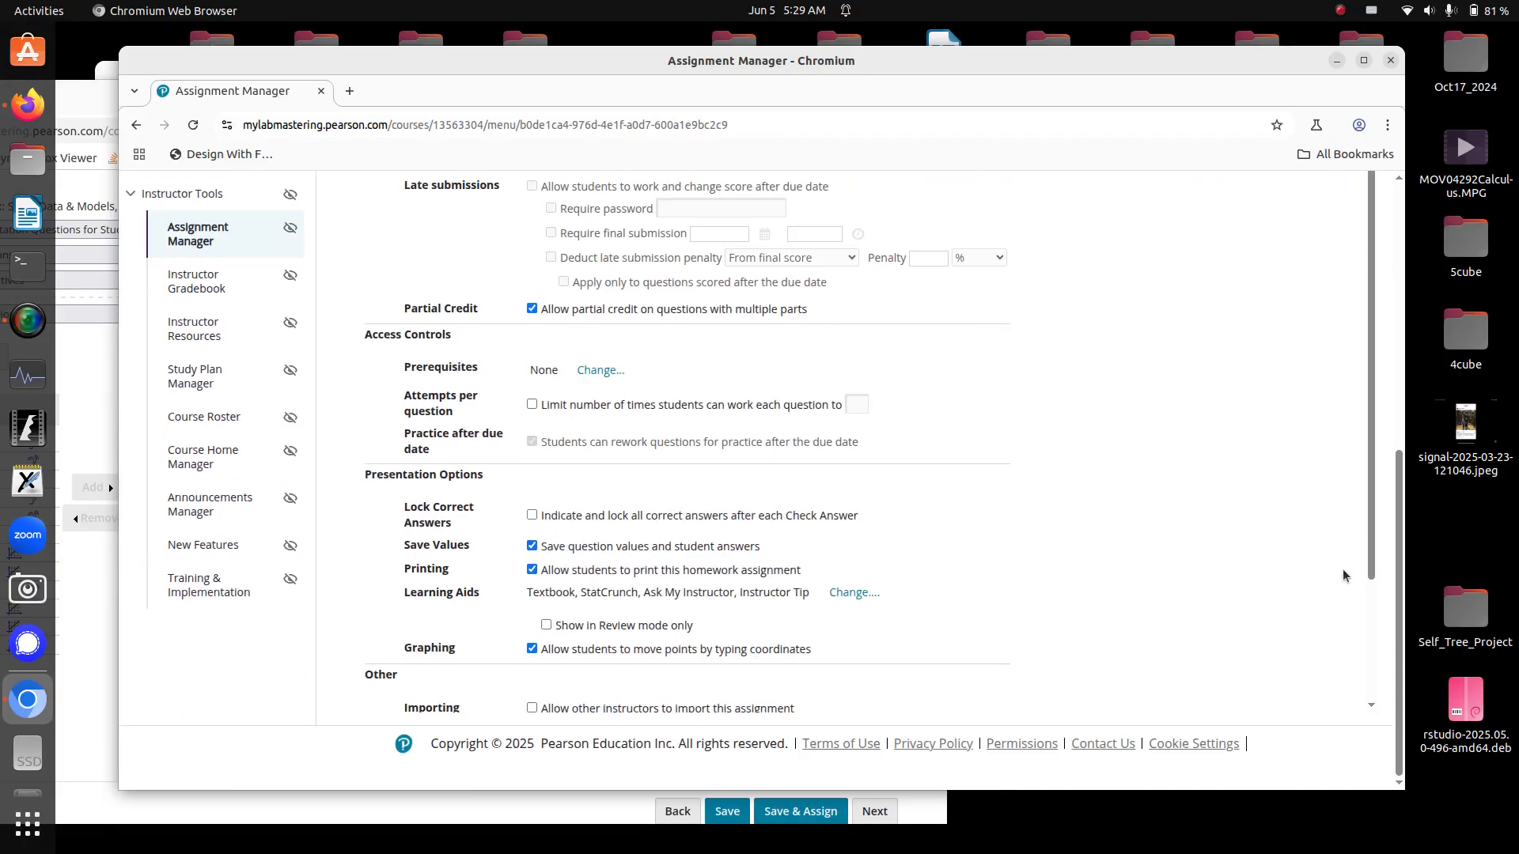
{"action": "scroll", "coordinate": [1370, 567], "scroll_direction": "down", "scroll_amount": 3}
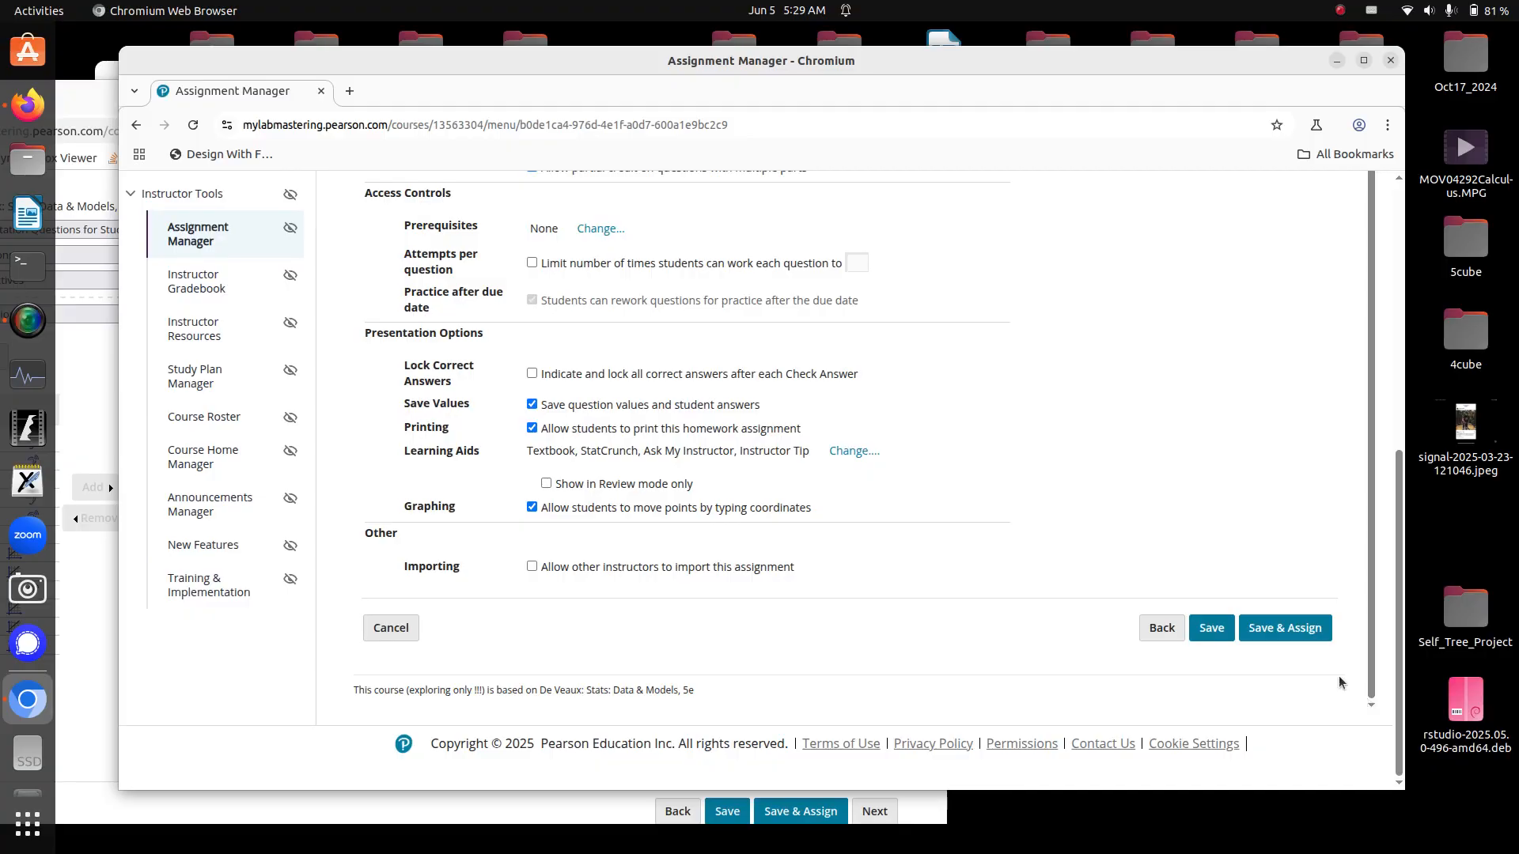
{"action": "left_click", "coordinate": [1210, 637]}
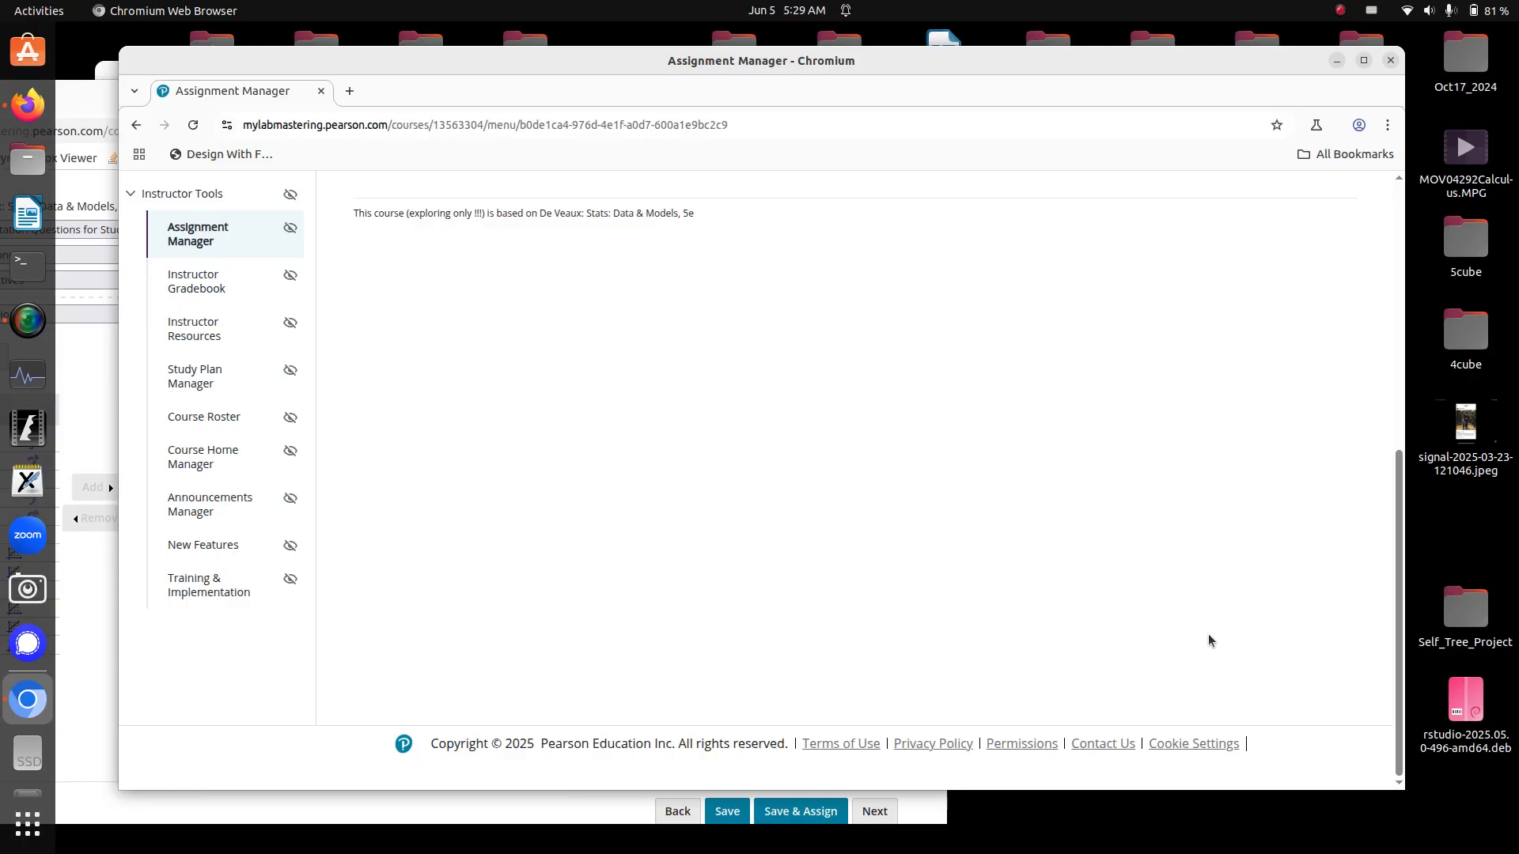
{"action": "scroll", "coordinate": [1208, 640], "scroll_direction": "up", "scroll_amount": 6}
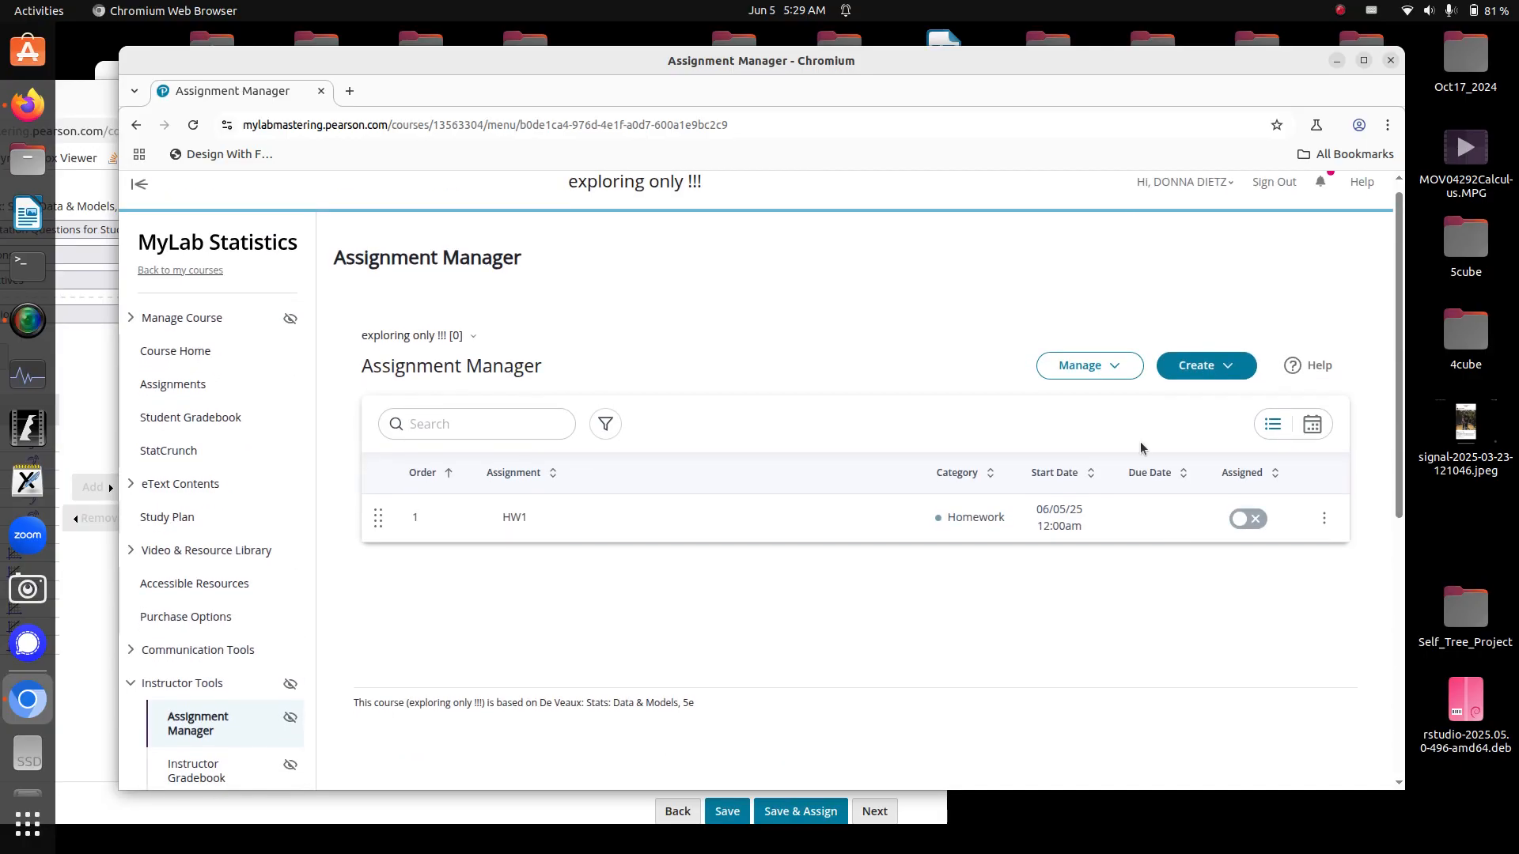
- Switch to Firefox and open the book selection for the template's HW01
{"action": "left_click_drag", "start_coordinate": [855, 70], "coordinate": [954, 119]}
{"action": "left_click_drag", "start_coordinate": [176, 91], "coordinate": [619, 66]}
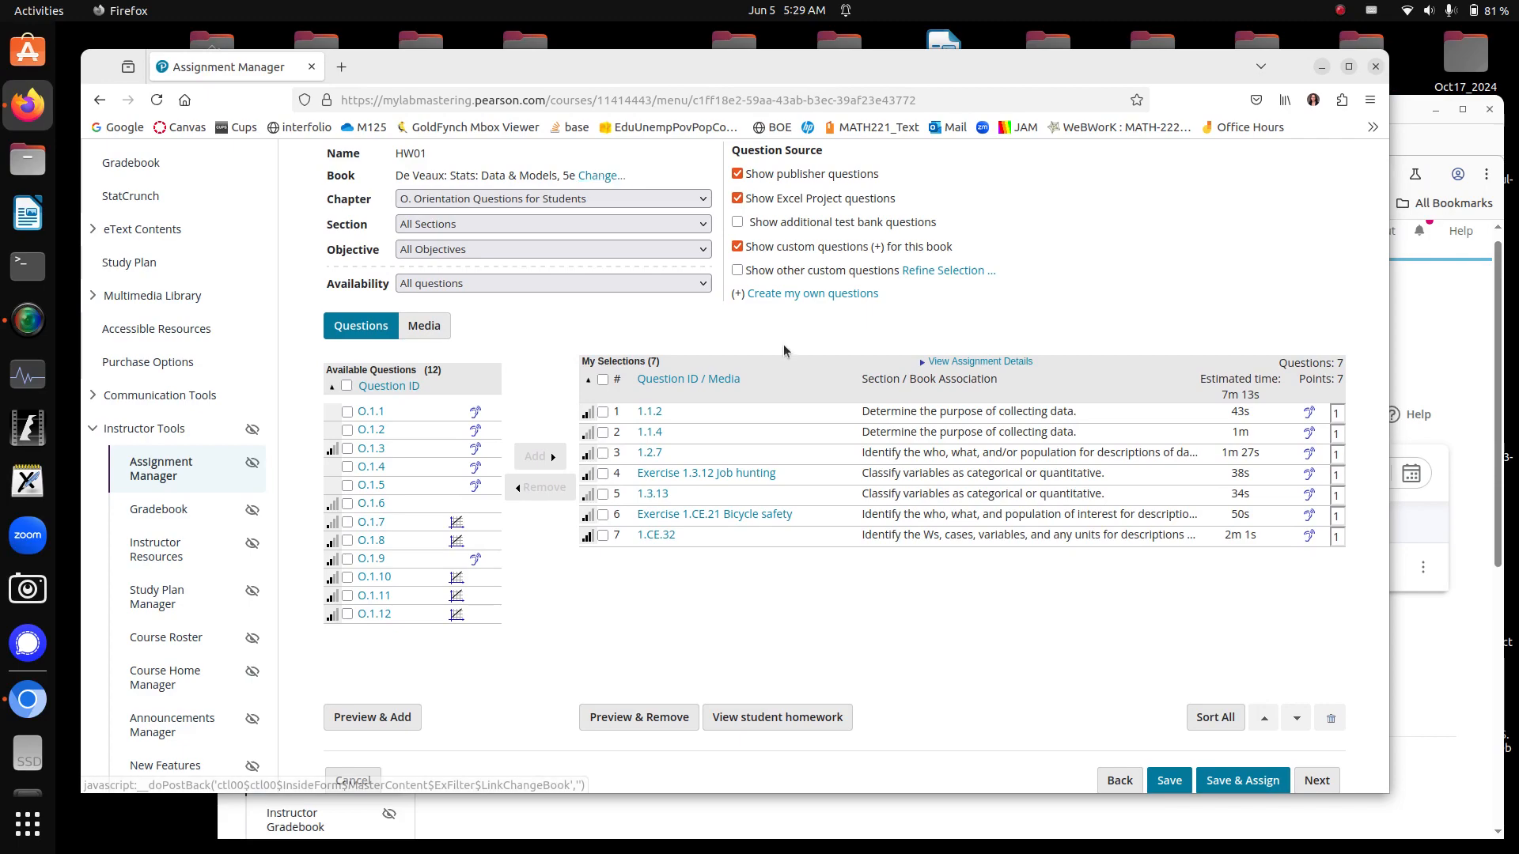
{"action": "scroll", "coordinate": [783, 344], "scroll_direction": "up", "scroll_amount": 3}
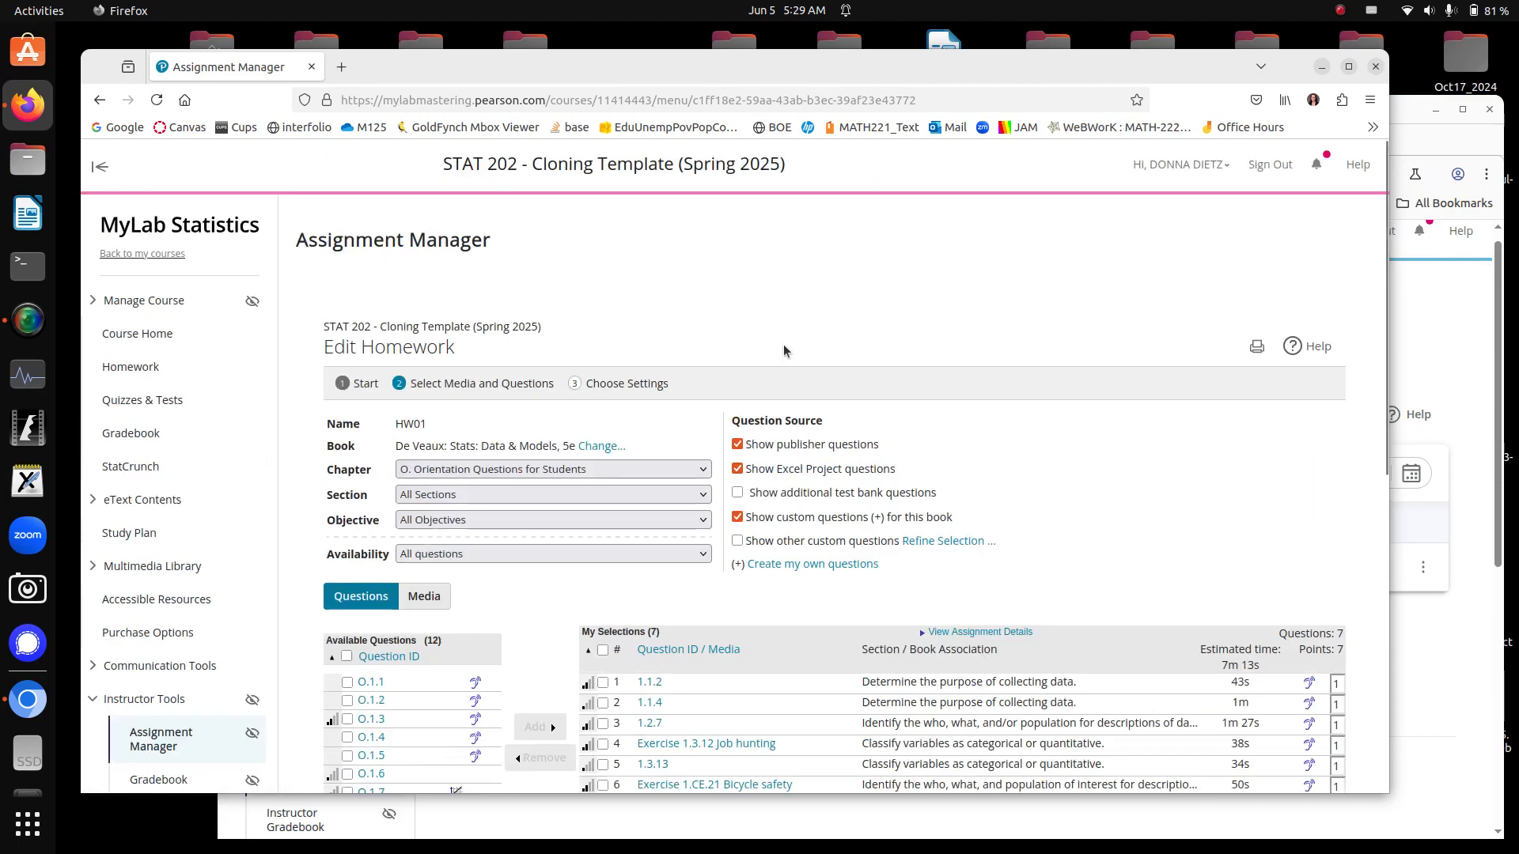
{"action": "left_click", "coordinate": [598, 445]}
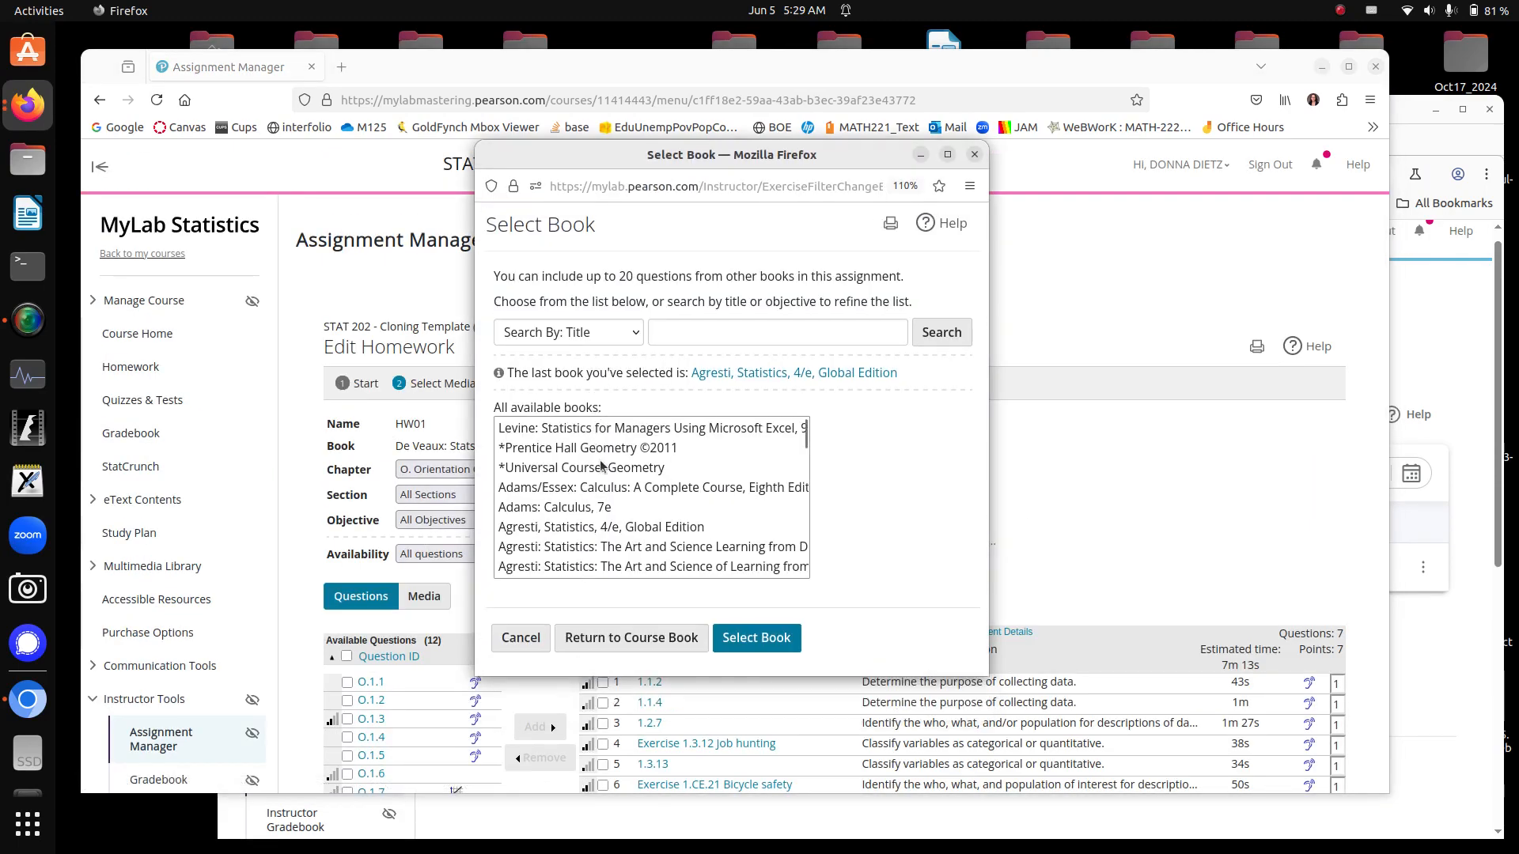
- Look through the entire list of available books and close the book selection without choosing one
{"action": "scroll", "coordinate": [613, 520], "scroll_direction": "down", "scroll_amount": 5}
{"action": "scroll", "coordinate": [613, 520], "scroll_direction": "down", "scroll_amount": 20}
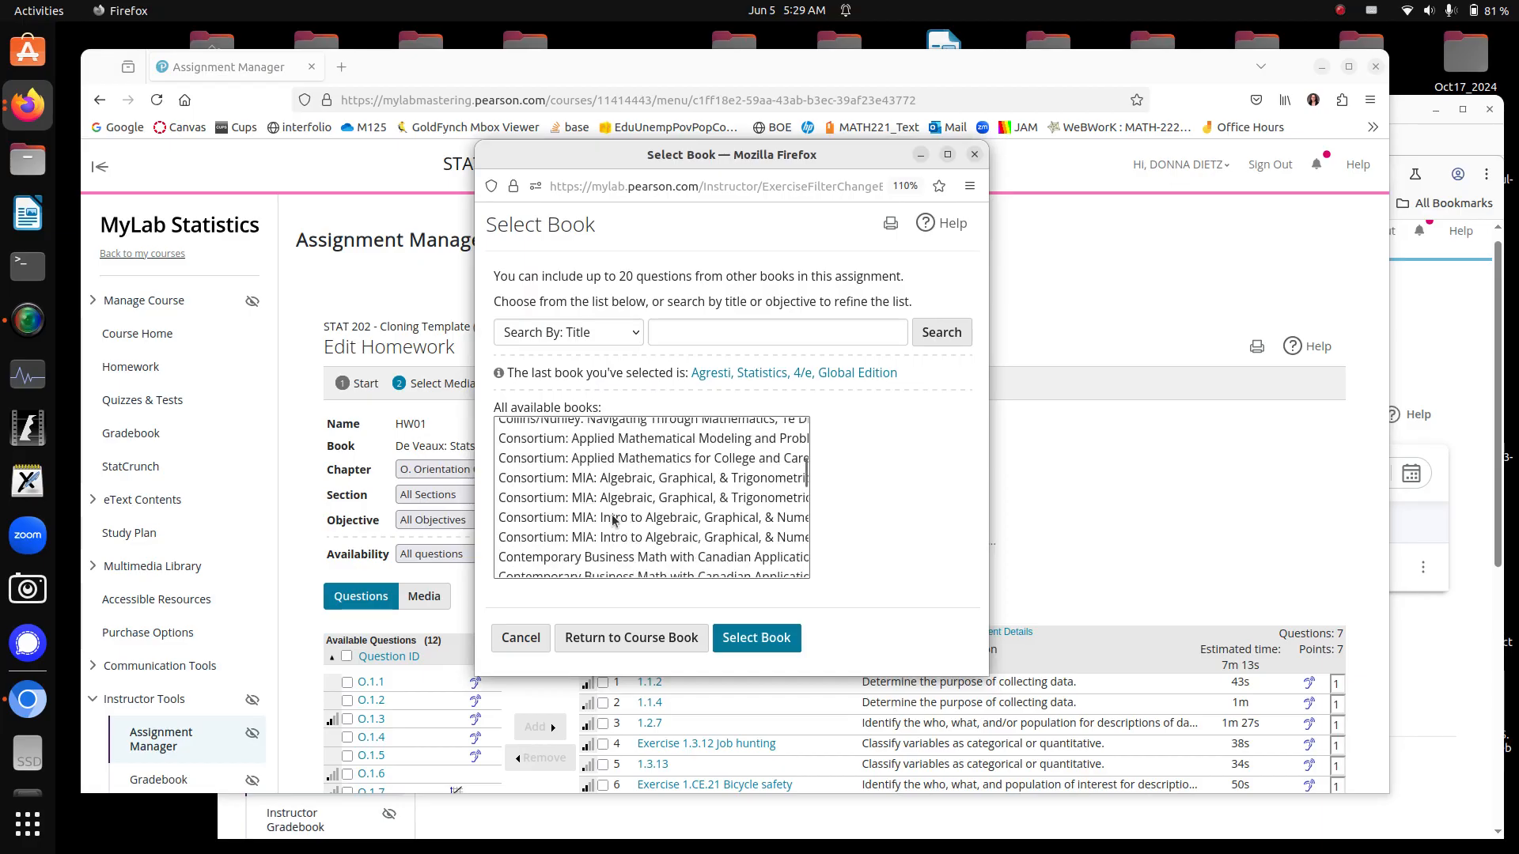
{"action": "scroll", "coordinate": [613, 519], "scroll_direction": "down", "scroll_amount": 5}
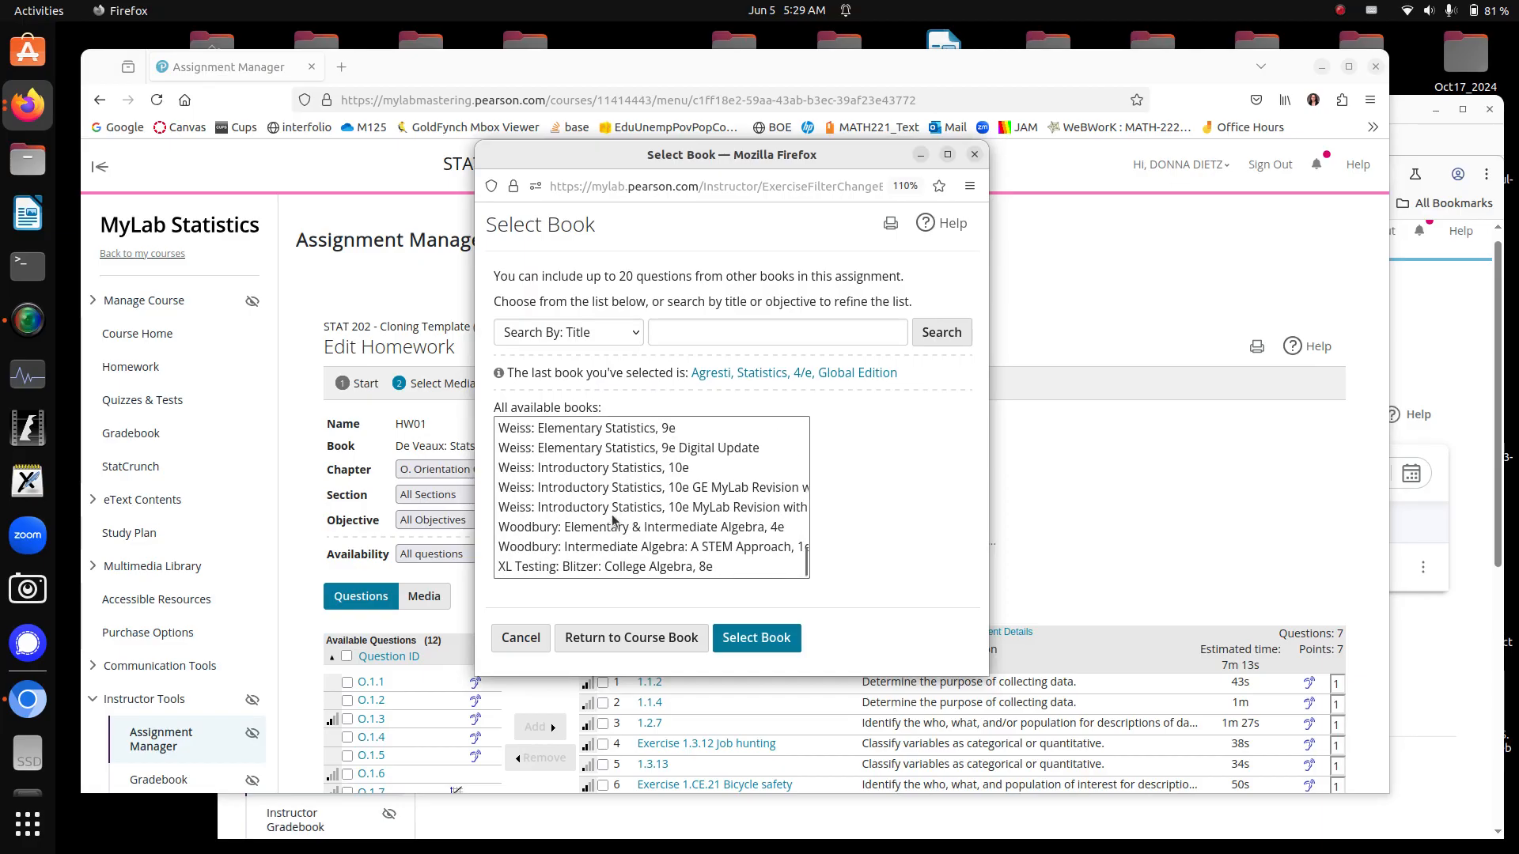
{"action": "scroll", "coordinate": [613, 519], "scroll_direction": "up", "scroll_amount": 20}
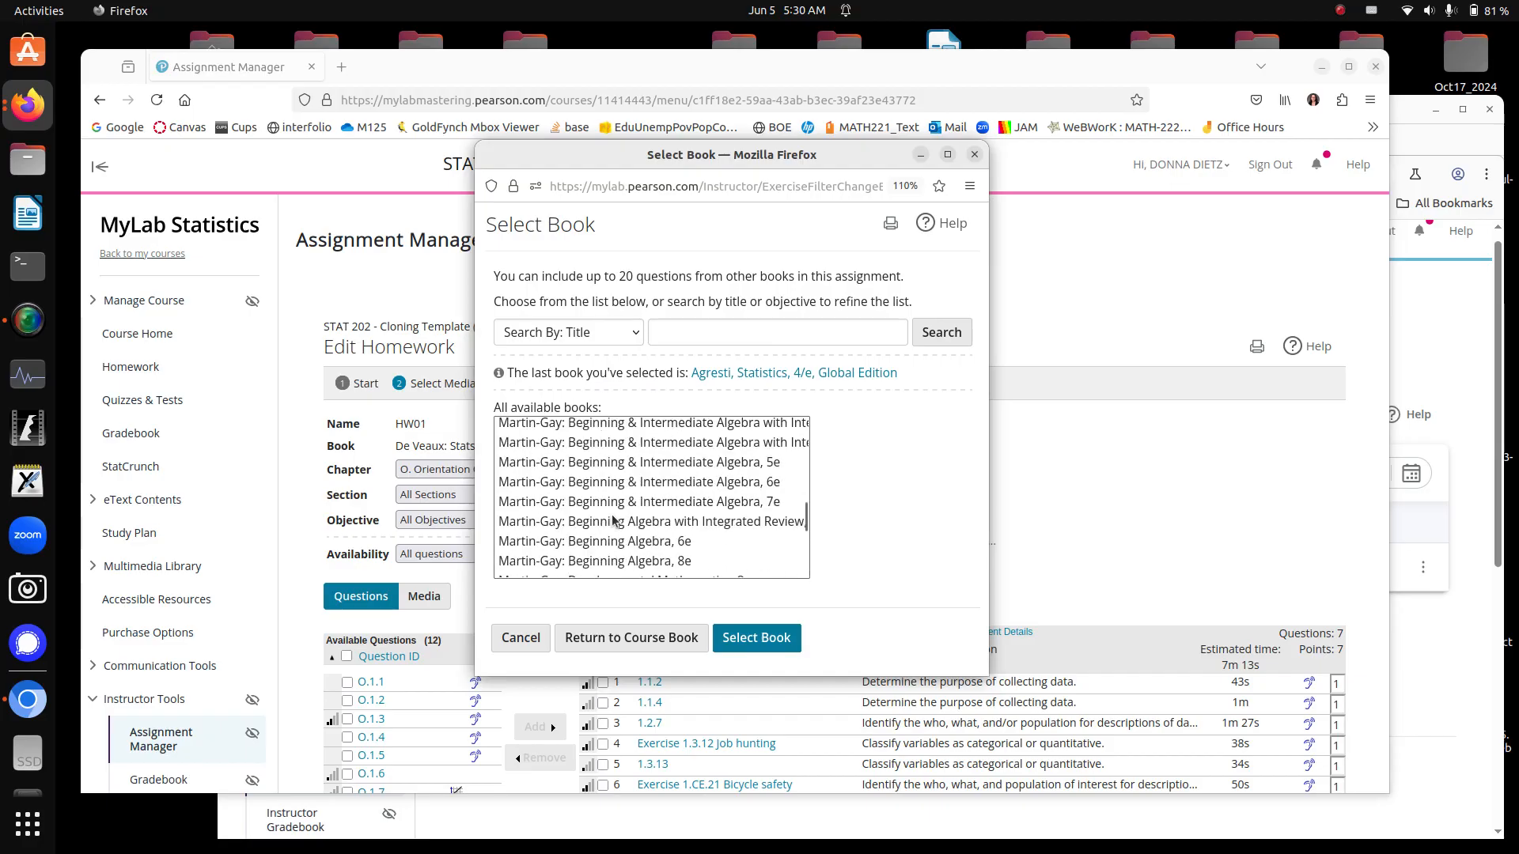
{"action": "scroll", "coordinate": [613, 519], "scroll_direction": "up", "scroll_amount": 20}
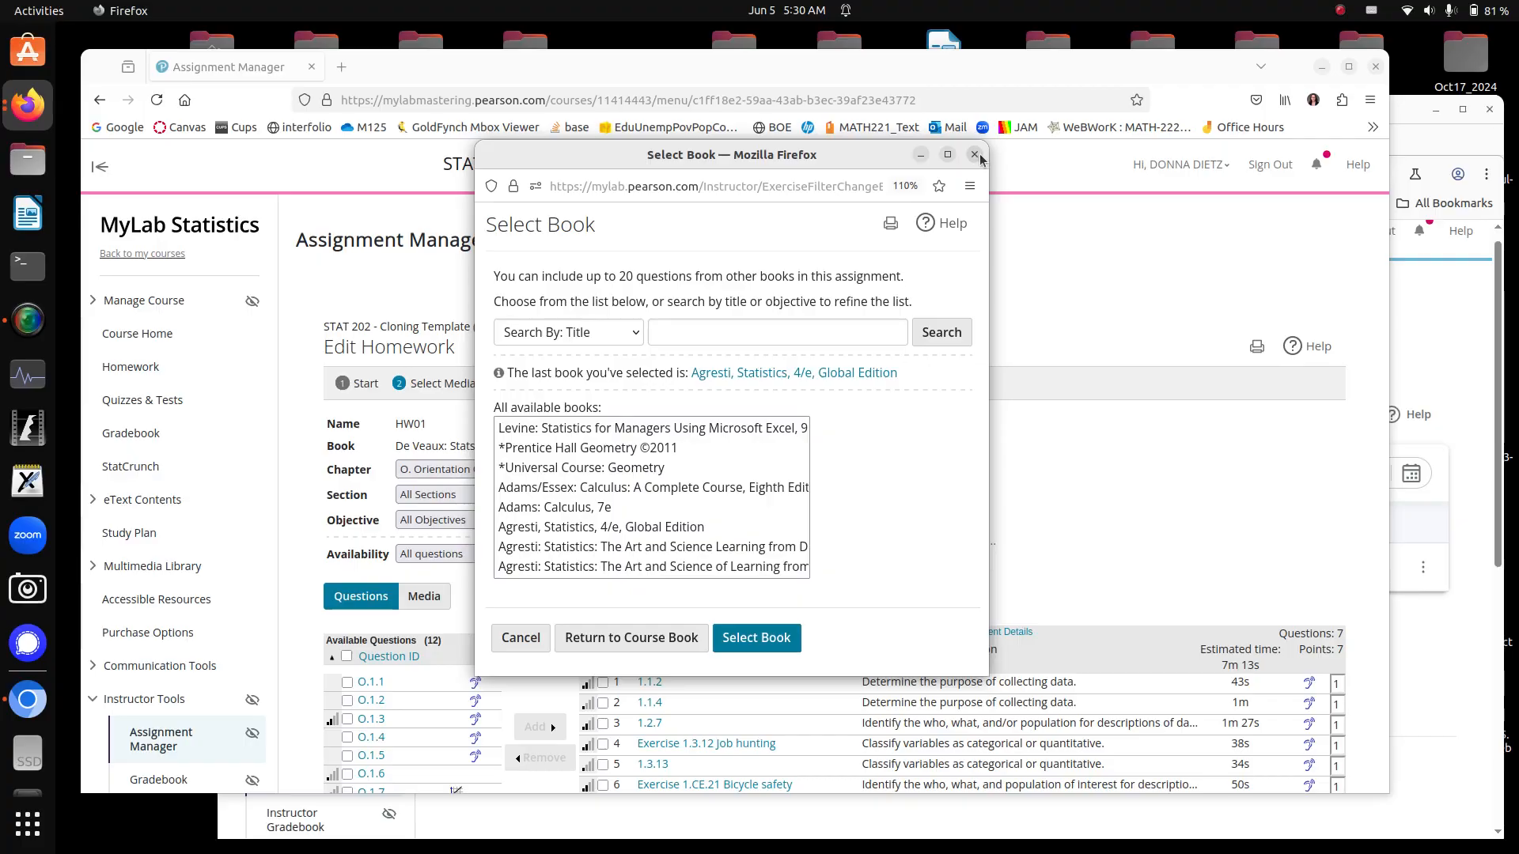
{"action": "left_click_drag", "start_coordinate": [775, 372], "coordinate": [696, 467]}
{"action": "scroll", "coordinate": [700, 474], "scroll_direction": "down", "scroll_amount": 8}
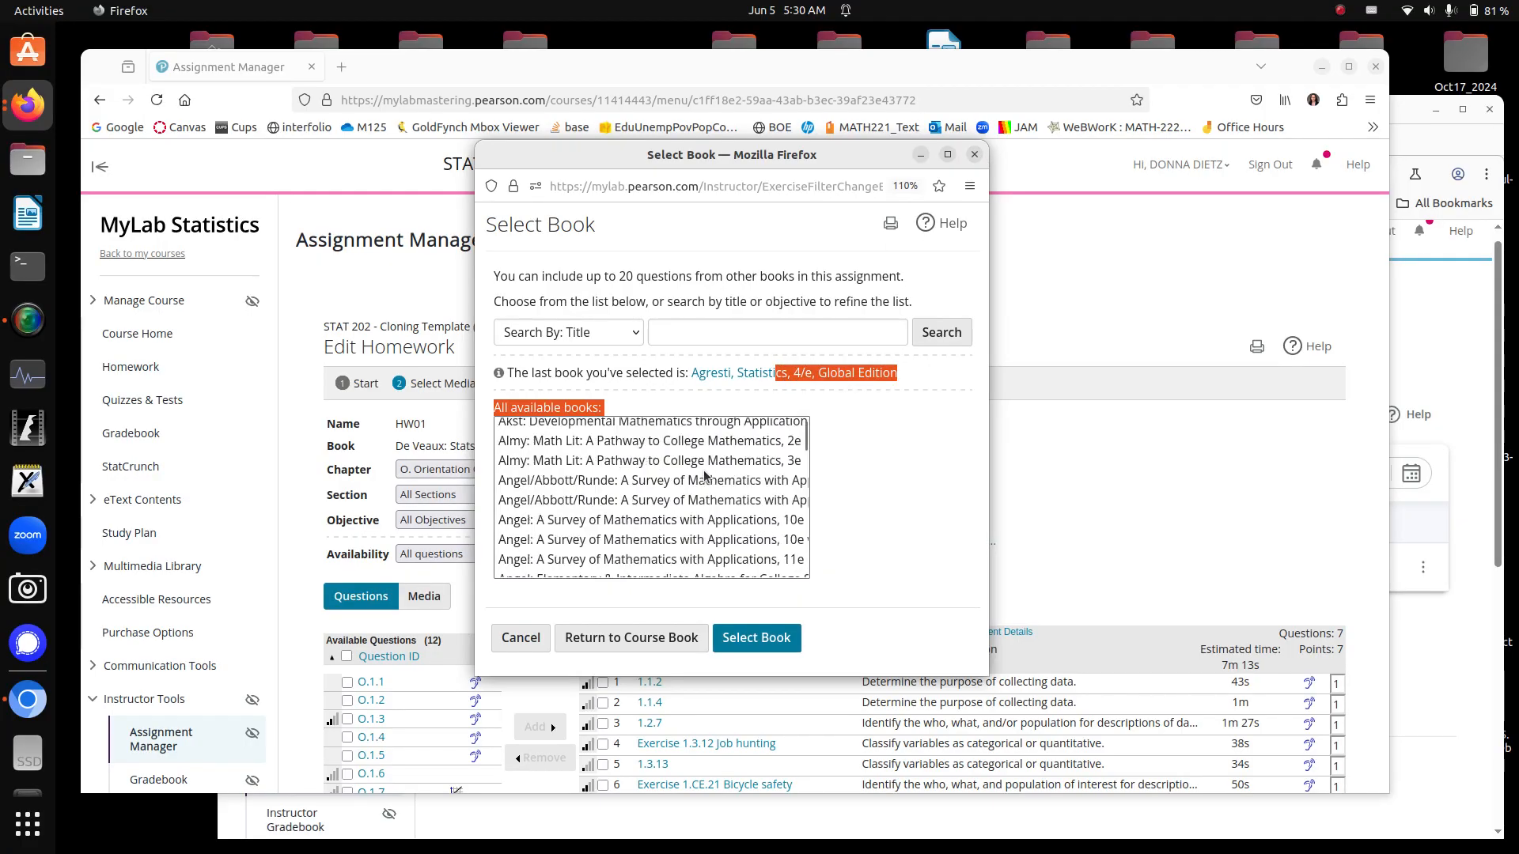
{"action": "scroll", "coordinate": [703, 475], "scroll_direction": "down", "scroll_amount": 5}
{"action": "scroll", "coordinate": [704, 476], "scroll_direction": "down", "scroll_amount": 5}
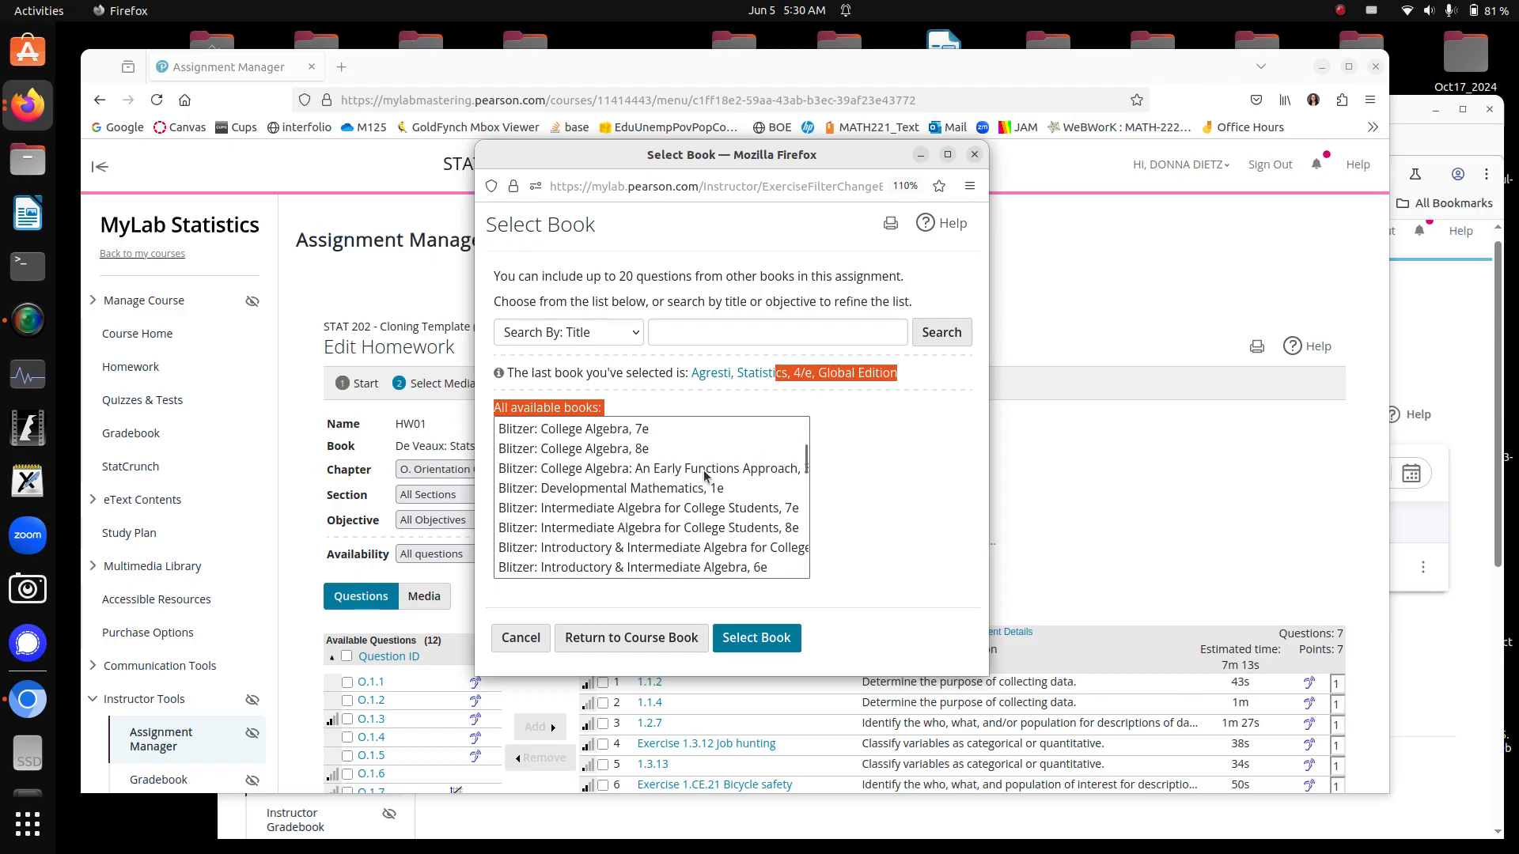
{"action": "left_click", "coordinate": [975, 154]}
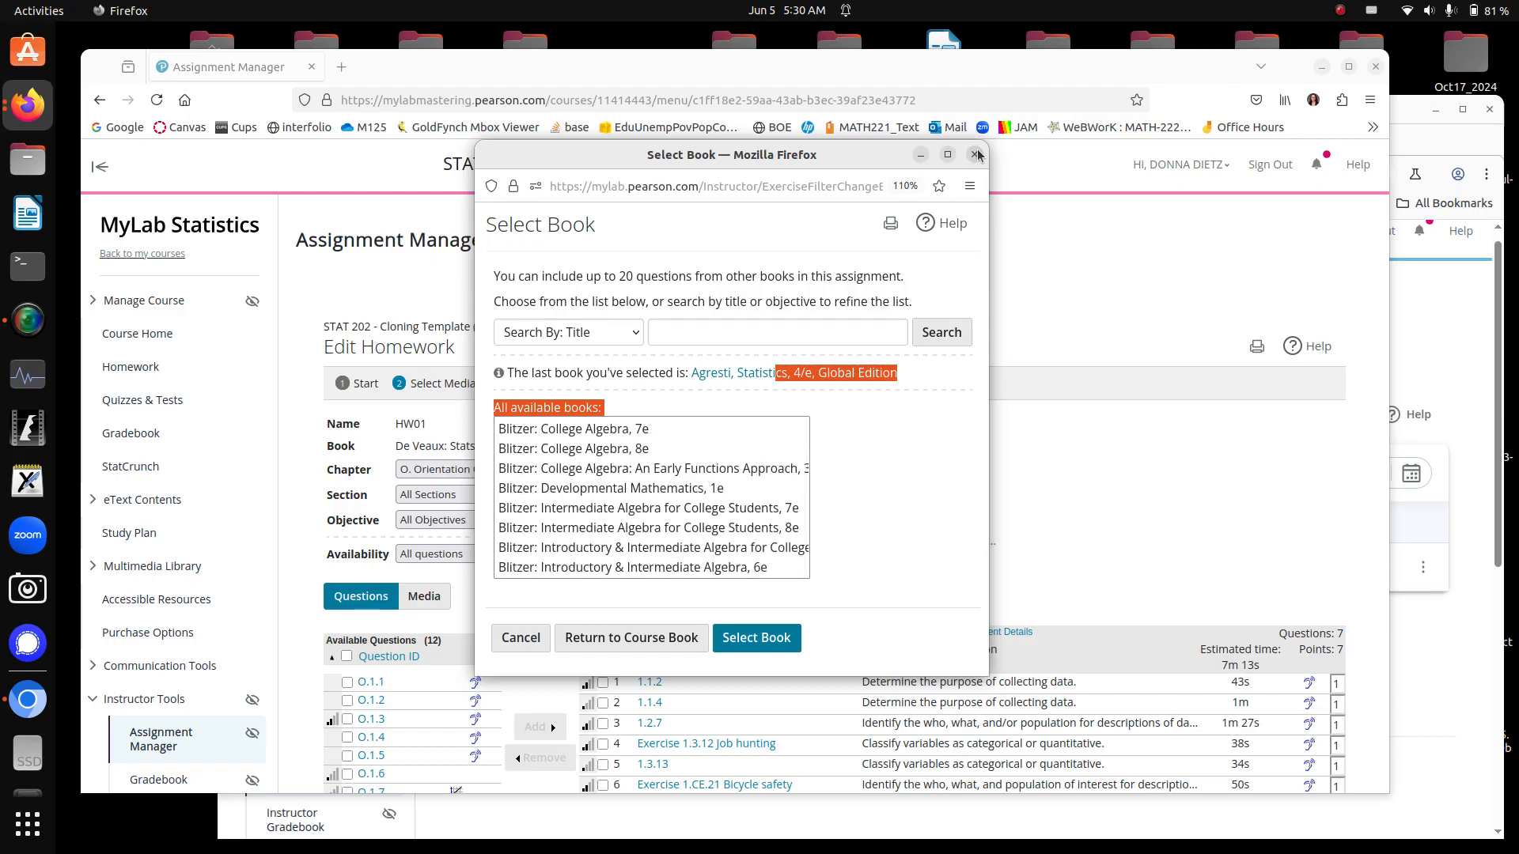
{"action": "scroll", "coordinate": [1046, 435], "scroll_direction": "down", "scroll_amount": 3}
{"action": "scroll", "coordinate": [1046, 439], "scroll_direction": "down", "scroll_amount": 3}
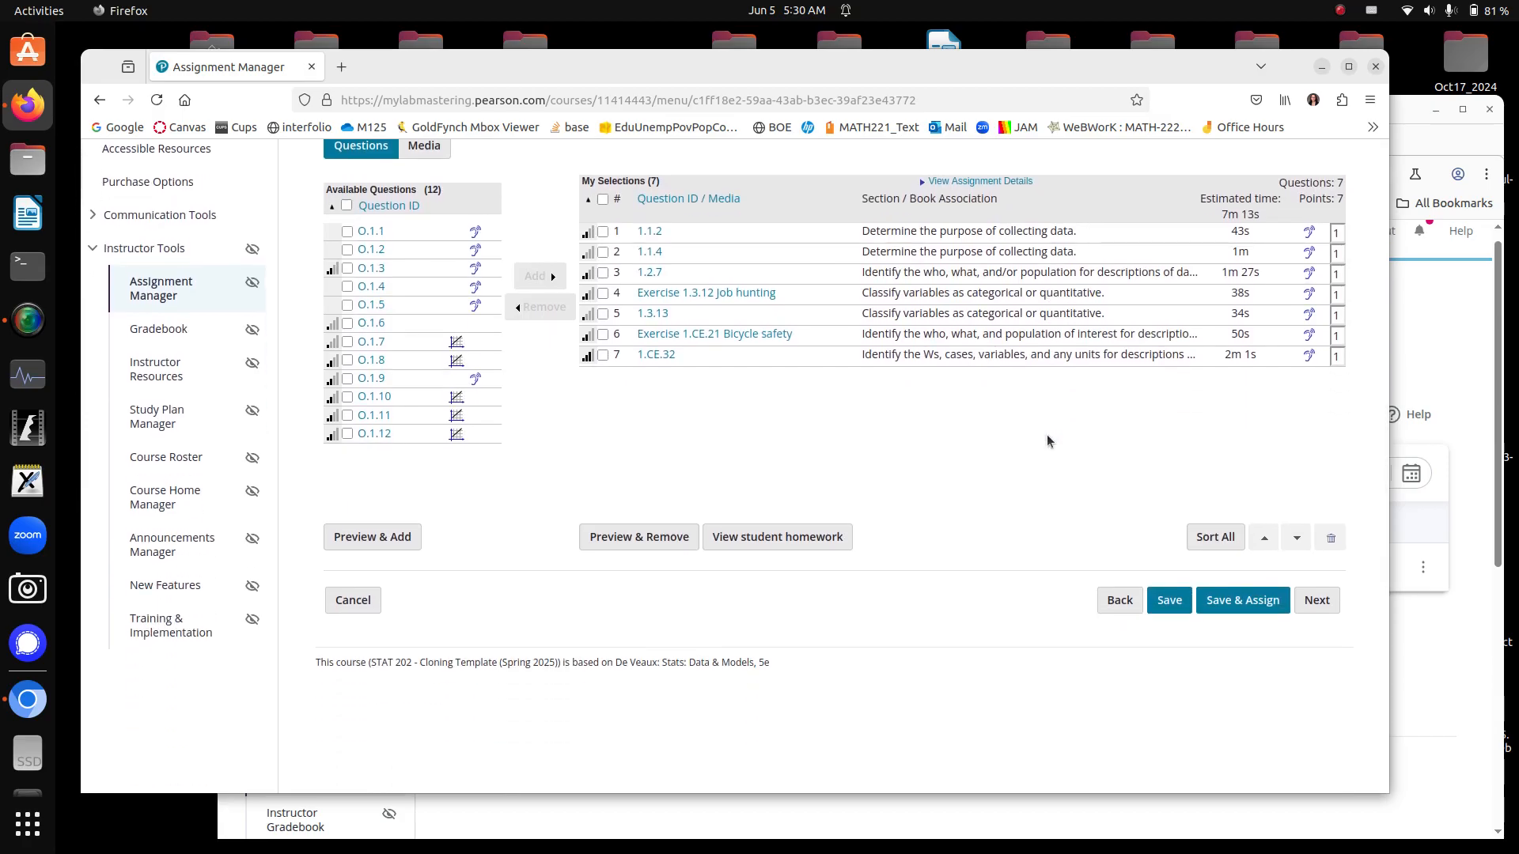
{"action": "left_click", "coordinate": [1339, 10]}
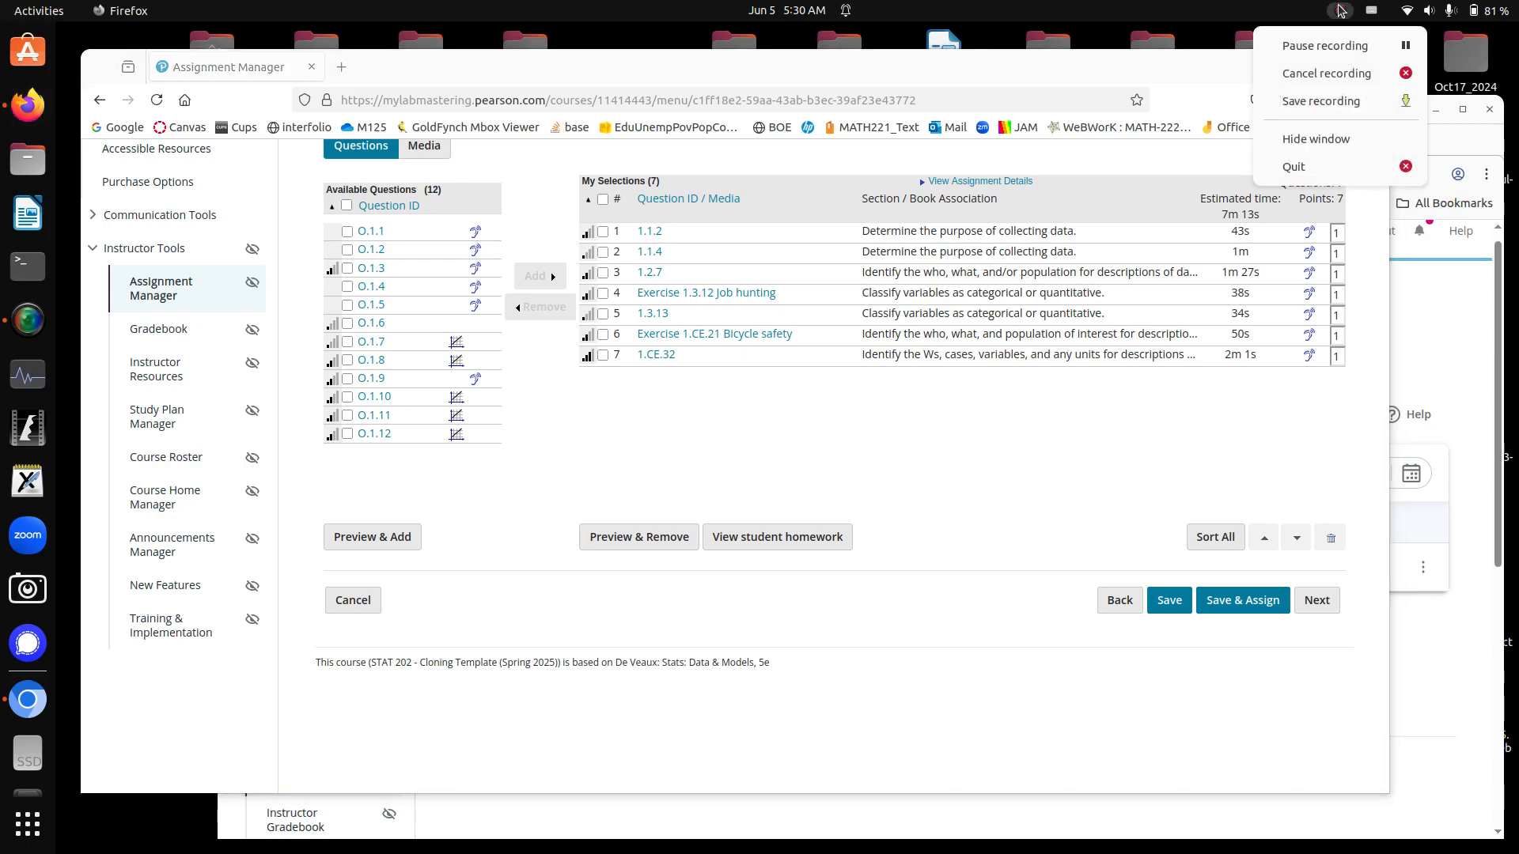